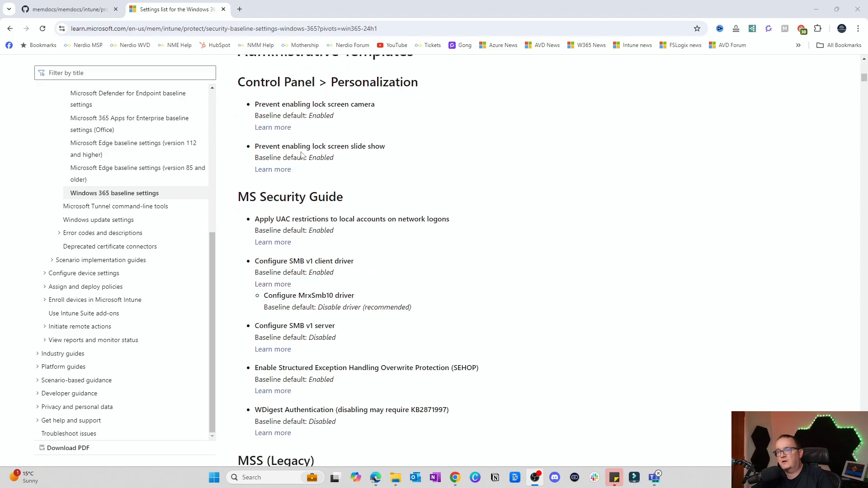
scroll(304, 155, down, 3)
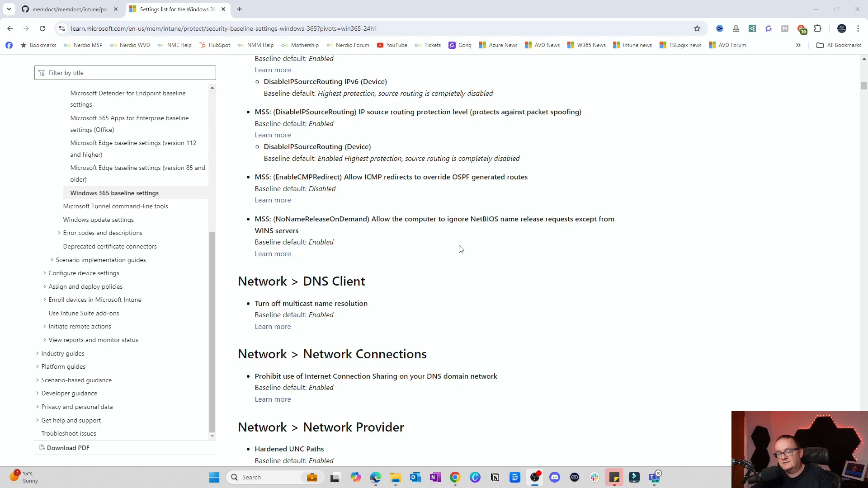
Review the Windows 365 24H1 baseline's Administrative Templates defaults, from Control Panel personalization through the BitLocker and Event Log Service settings.
scroll(465, 249, down, 8)
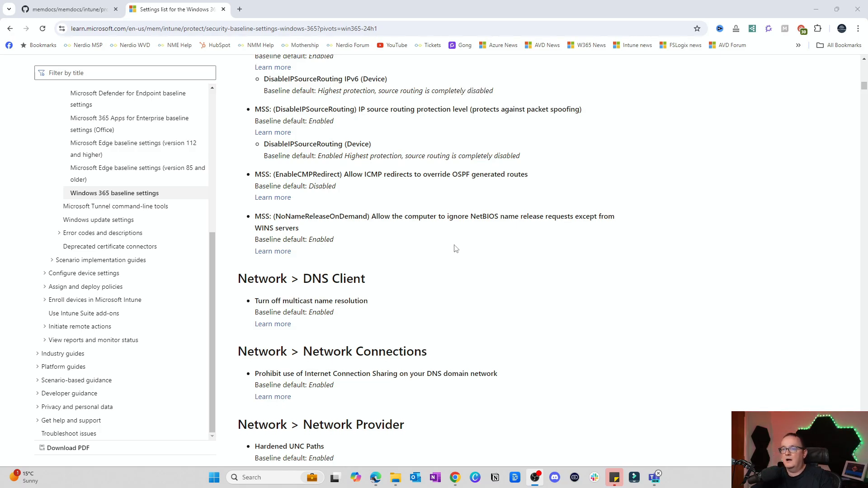
scroll(456, 242, up, 1)
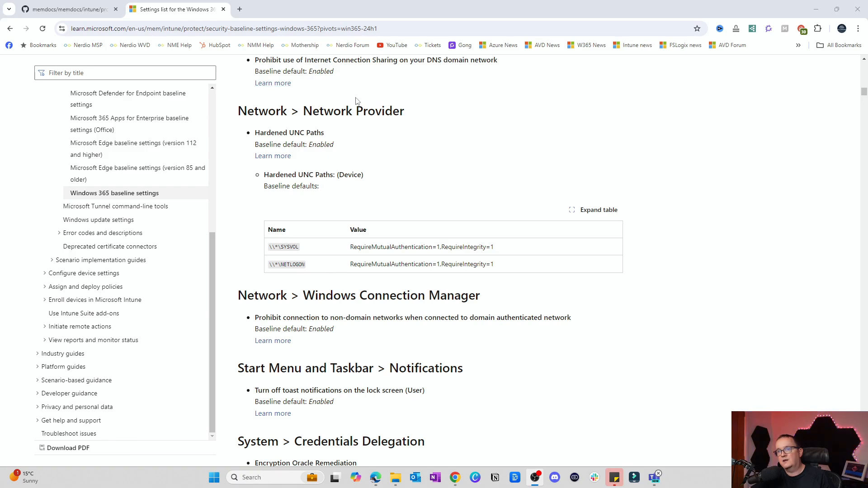
scroll(380, 155, down, 18)
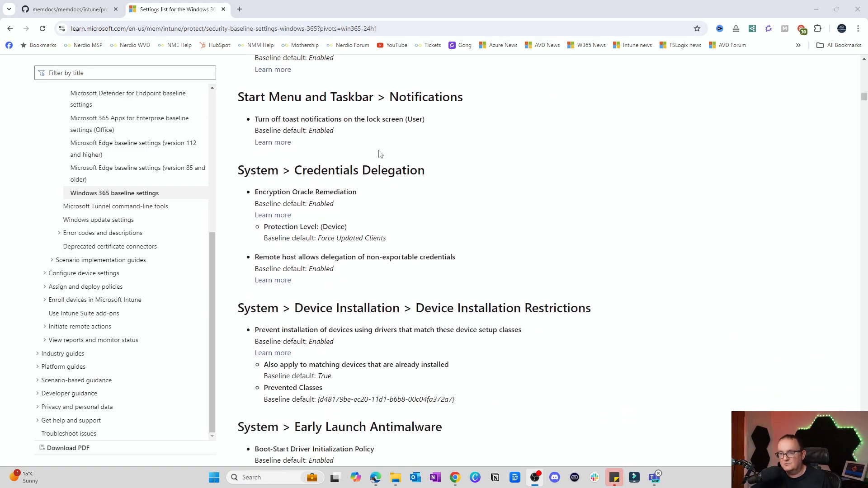
scroll(380, 154, down, 7)
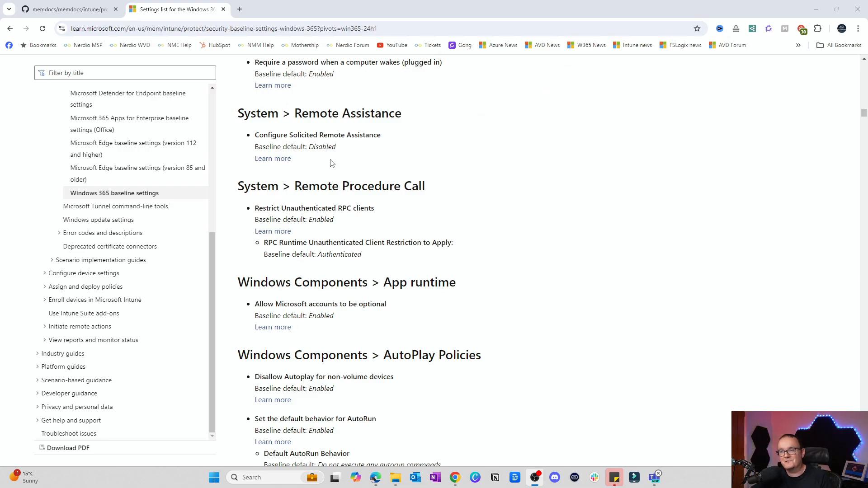
scroll(332, 163, down, 6)
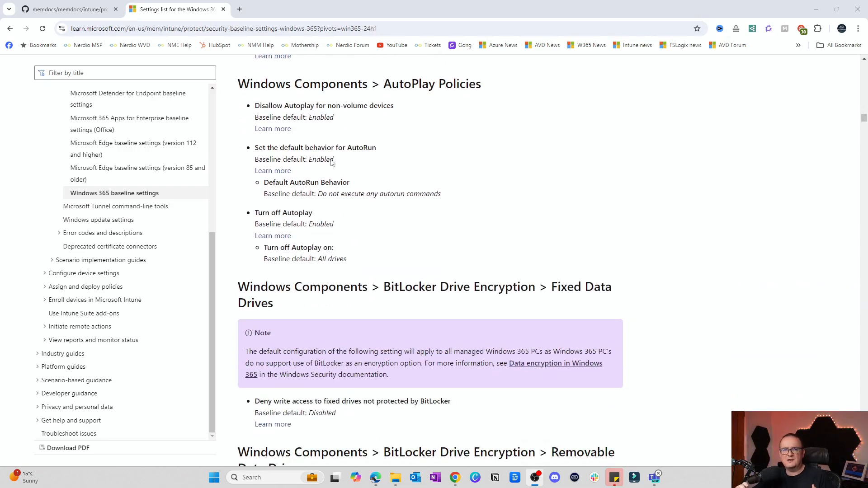
scroll(333, 162, down, 2)
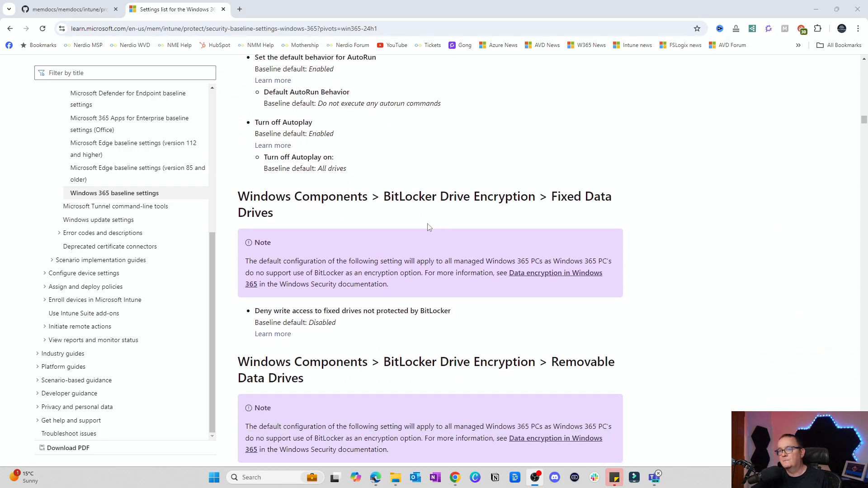
scroll(447, 203, down, 1)
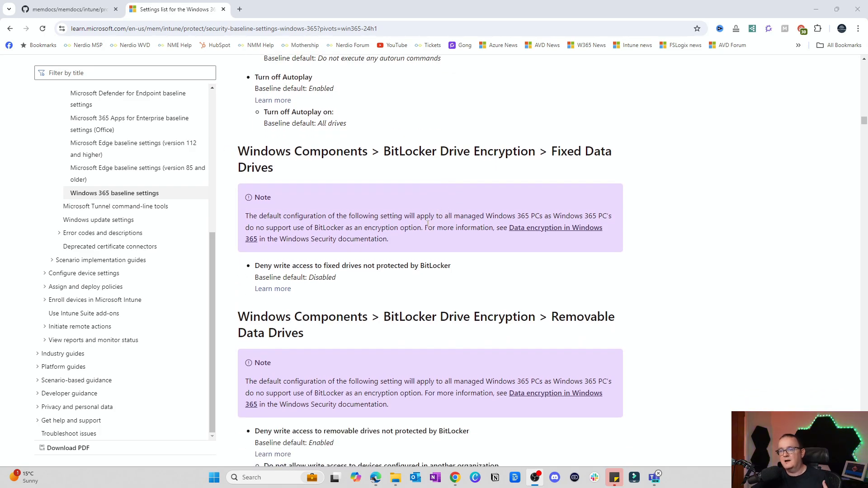
scroll(447, 203, down, 1)
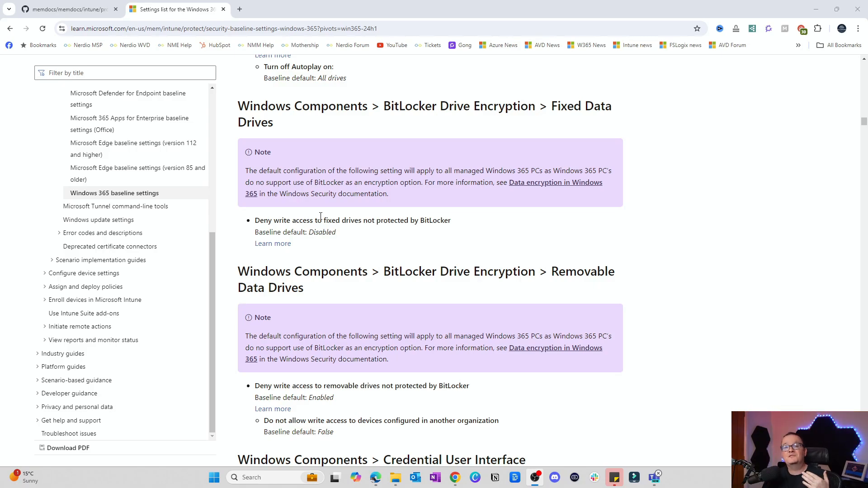
scroll(321, 217, down, 8)
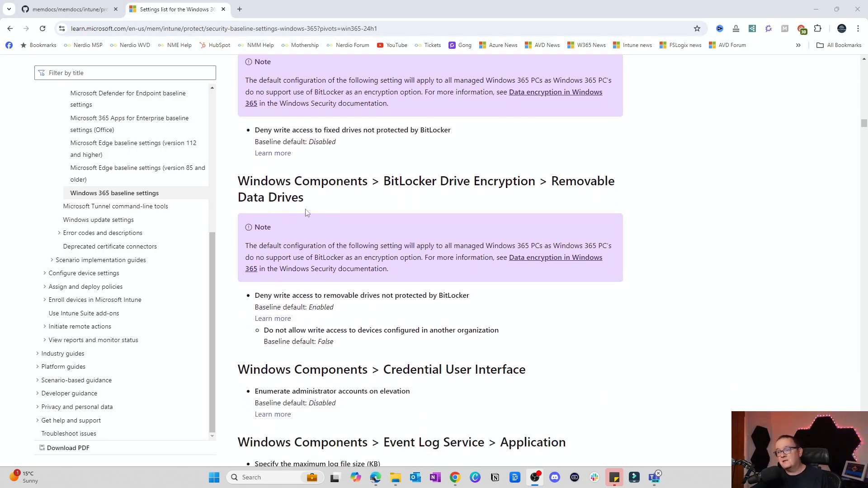
scroll(306, 212, down, 7)
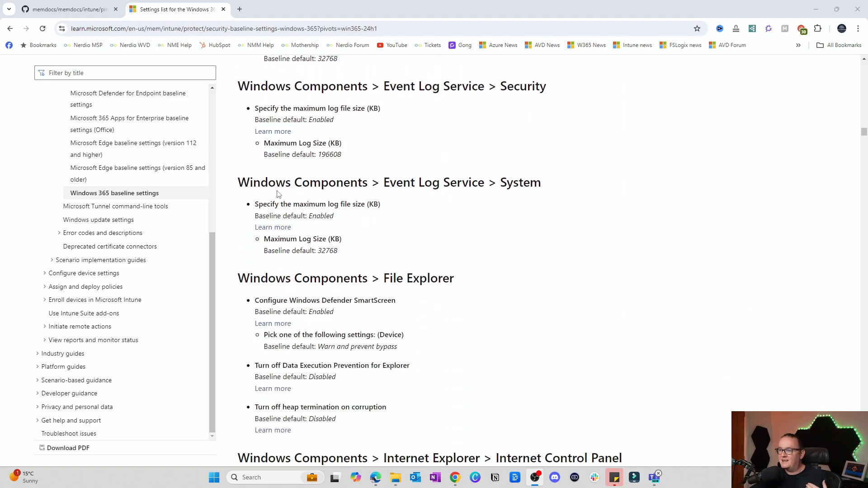
Examine the baseline's Internet Explorer settings, covering the Advanced Page, Internet Zone and Security Page defaults, and check the article's URL.
scroll(270, 209, down, 13)
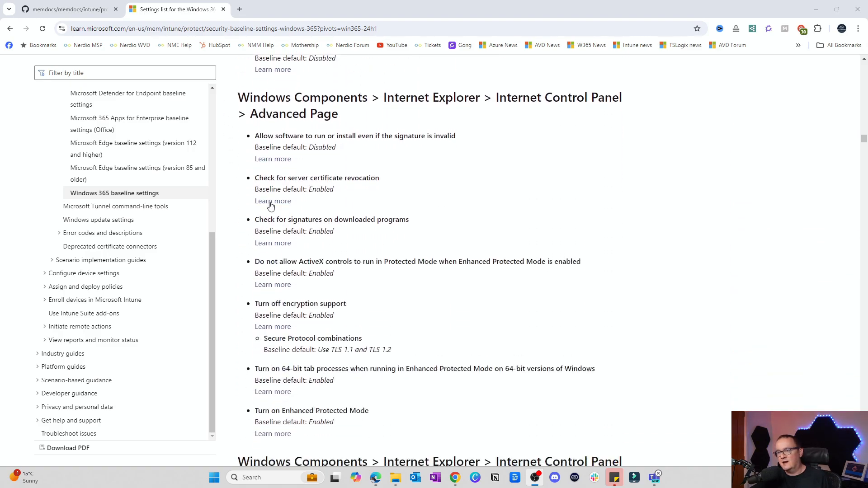
scroll(268, 198, down, 1)
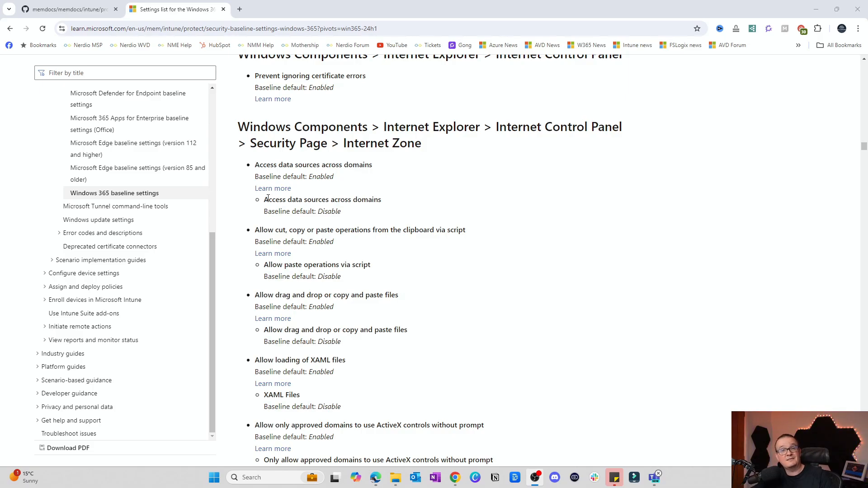
scroll(318, 170, down, 4)
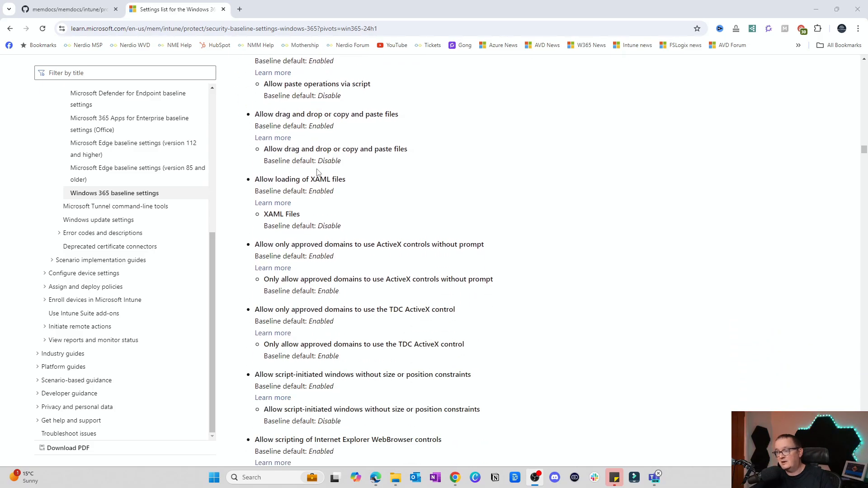
click(313, 29)
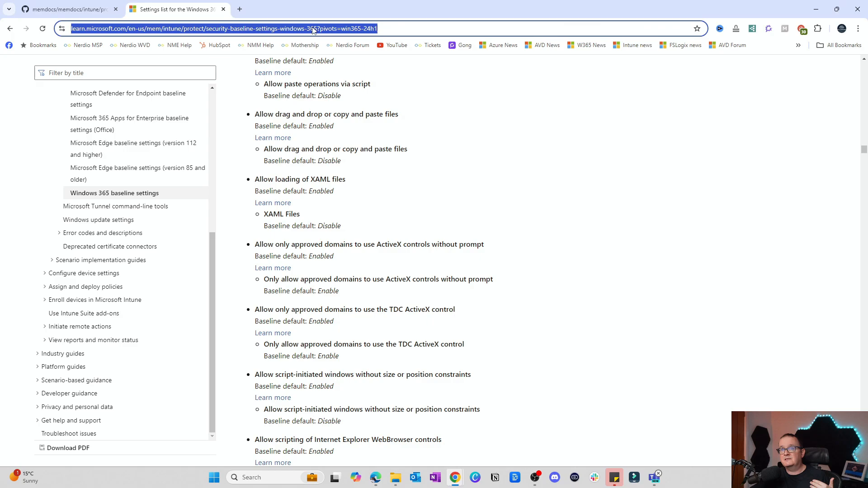
click(335, 29)
scroll(447, 150, down, 20)
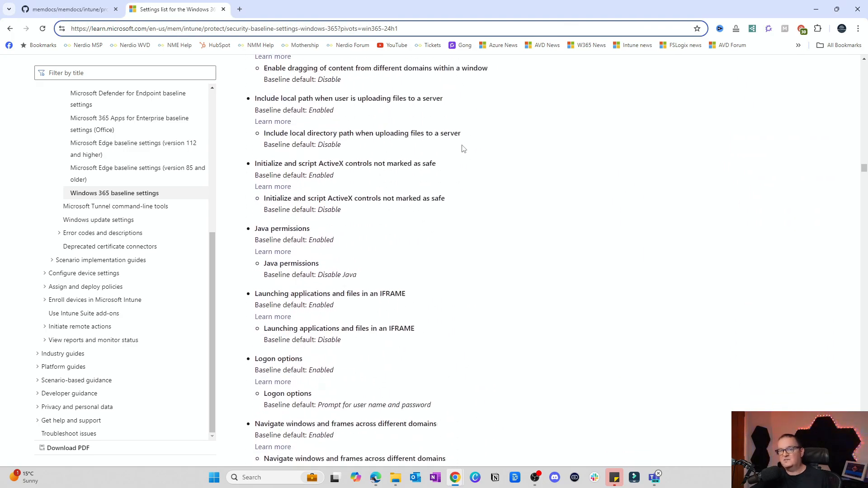
scroll(456, 152, down, 12)
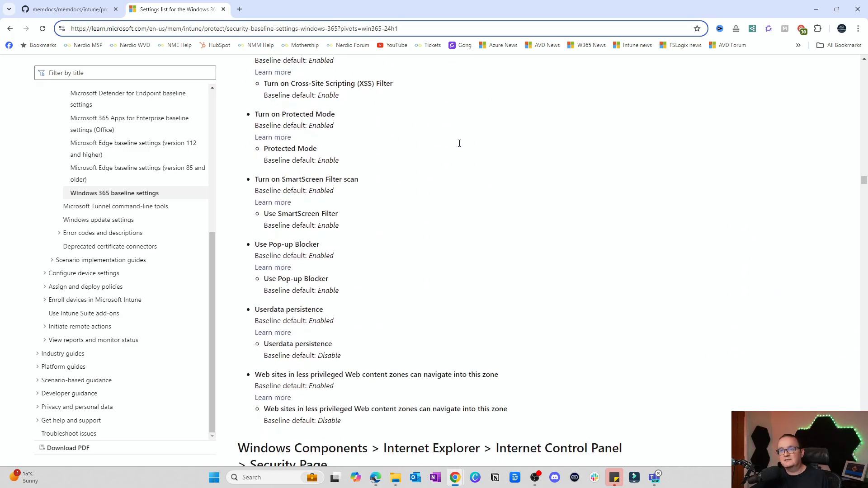
scroll(459, 144, down, 4)
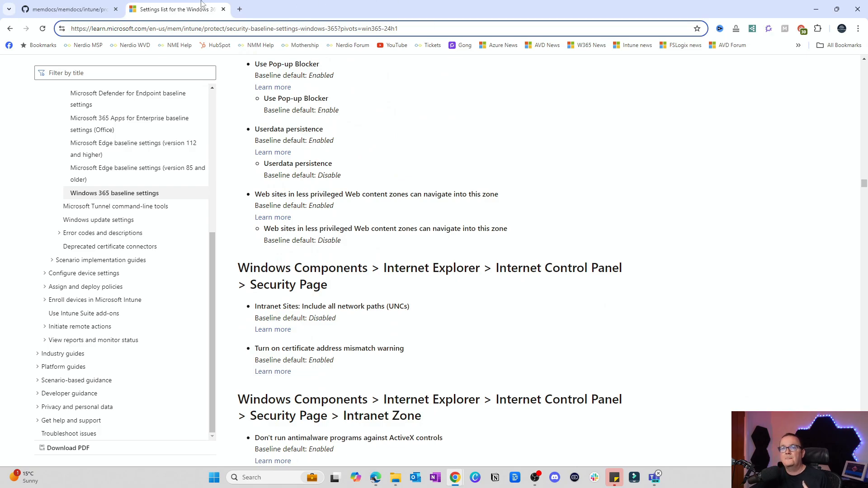
Switch to the GitHub copy of security-baseline-settings-windows-365.md and look through its introduction and listed baseline settings.
click(68, 9)
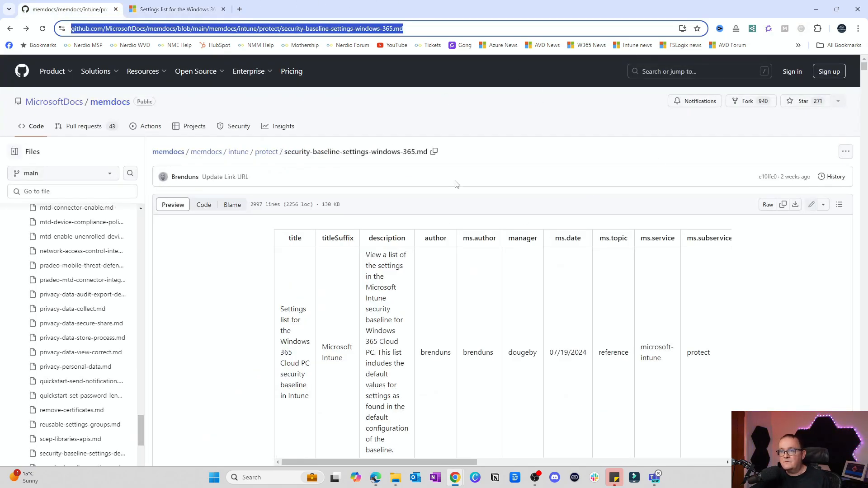
scroll(351, 258, down, 3)
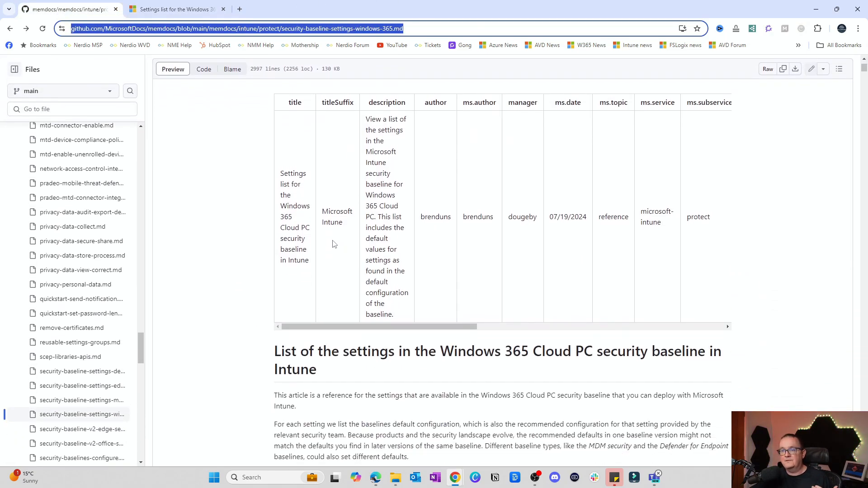
scroll(334, 245, down, 1)
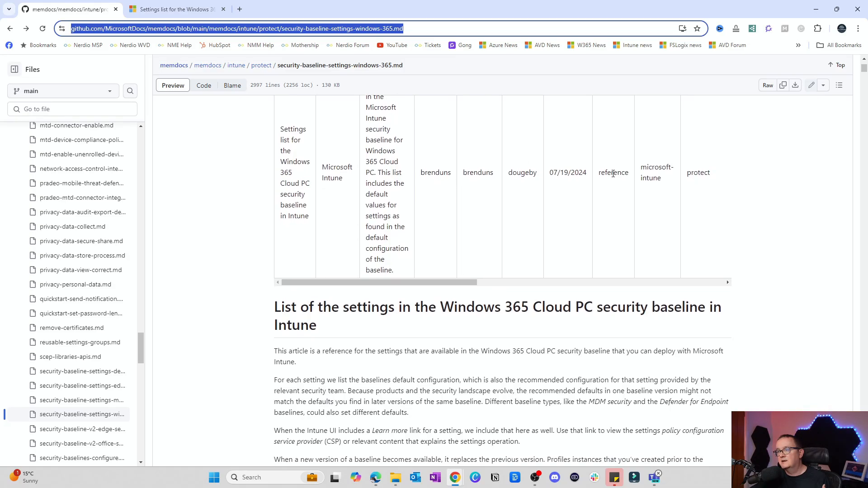
scroll(614, 173, down, 20)
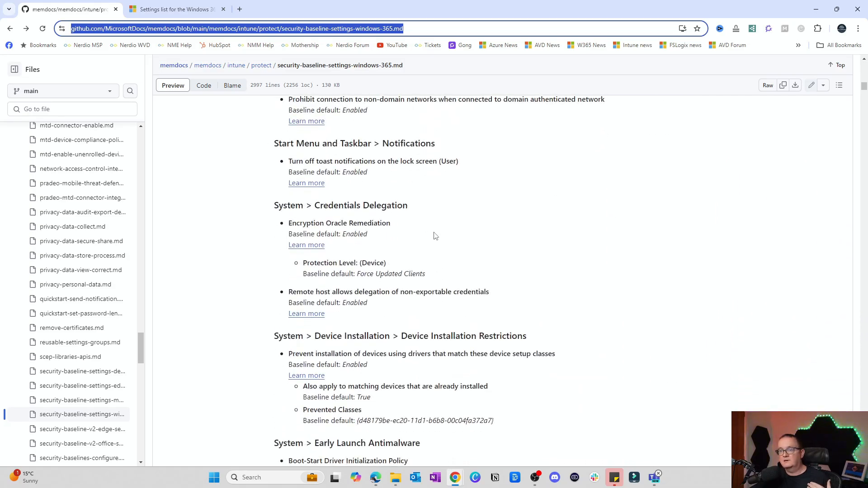
scroll(435, 236, down, 15)
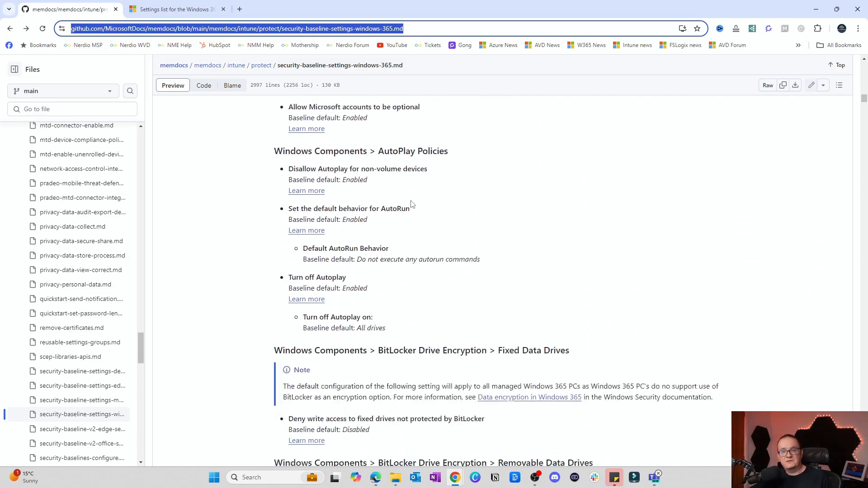
scroll(413, 204, down, 13)
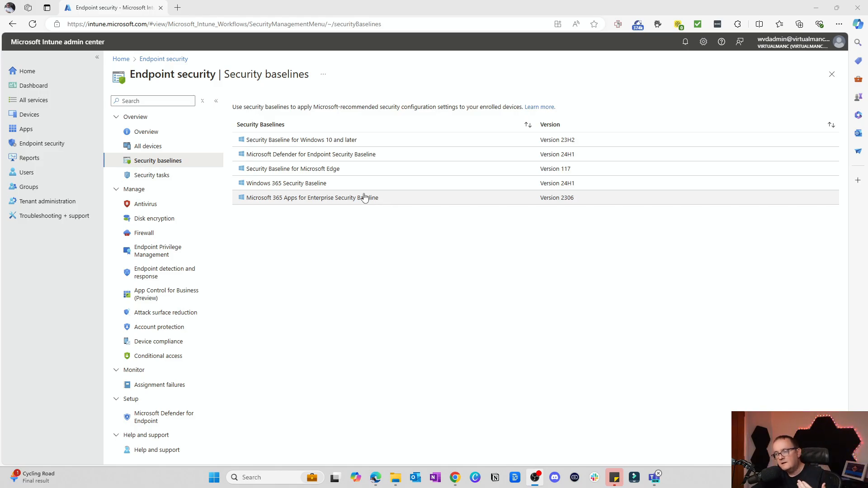
Start a new profile from the Windows 365 Security Baseline in Intune's endpoint security baselines.
click(276, 186)
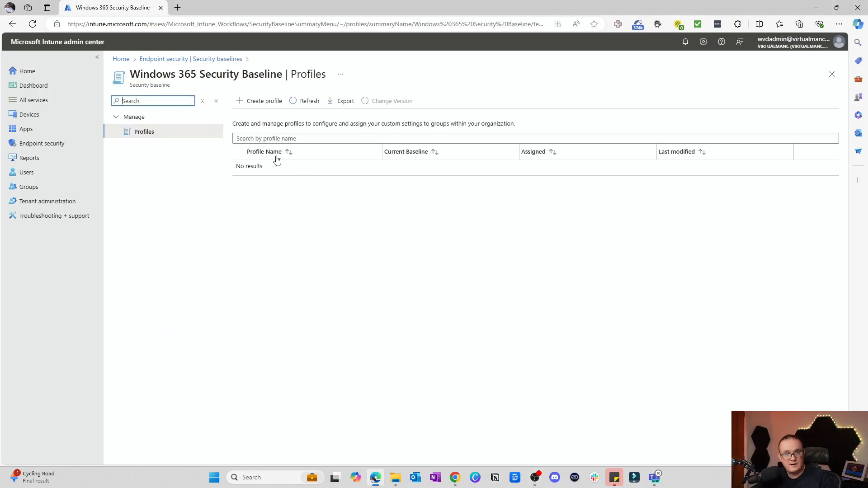
click(270, 105)
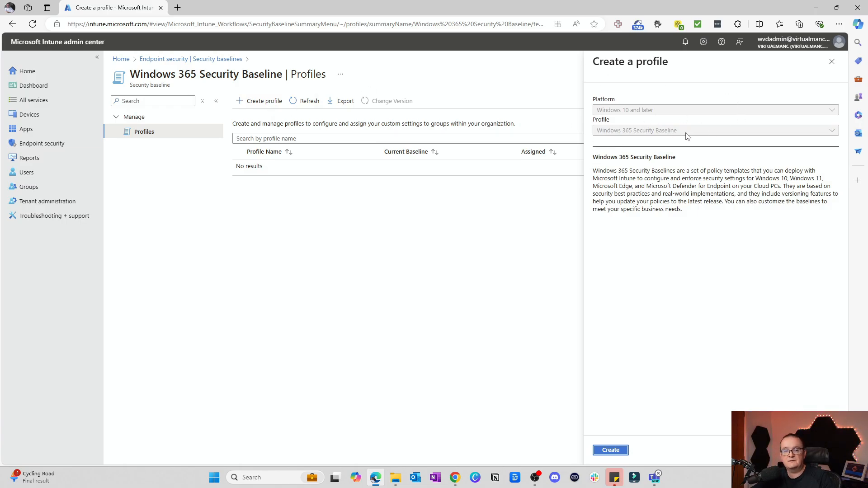
click(608, 451)
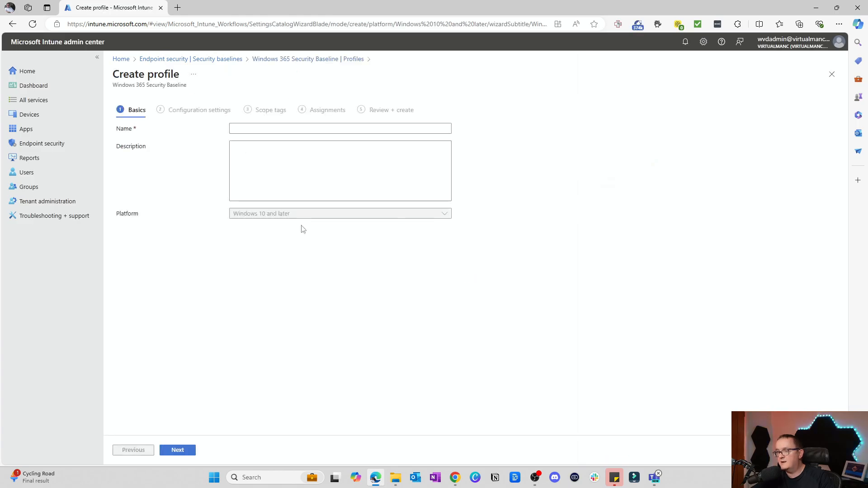
Name the new profile "Virtualmanc W365 Security Baseline".
click(314, 129)
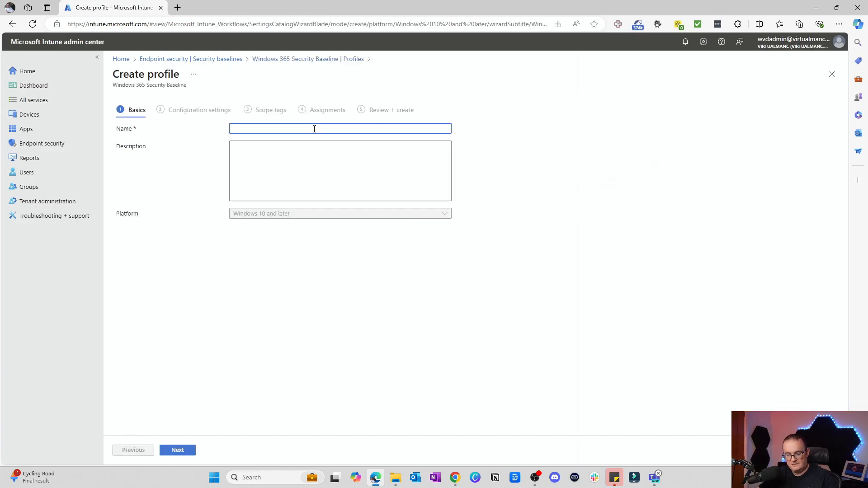
key(Caps_Lock)
text(VIRTUAL)
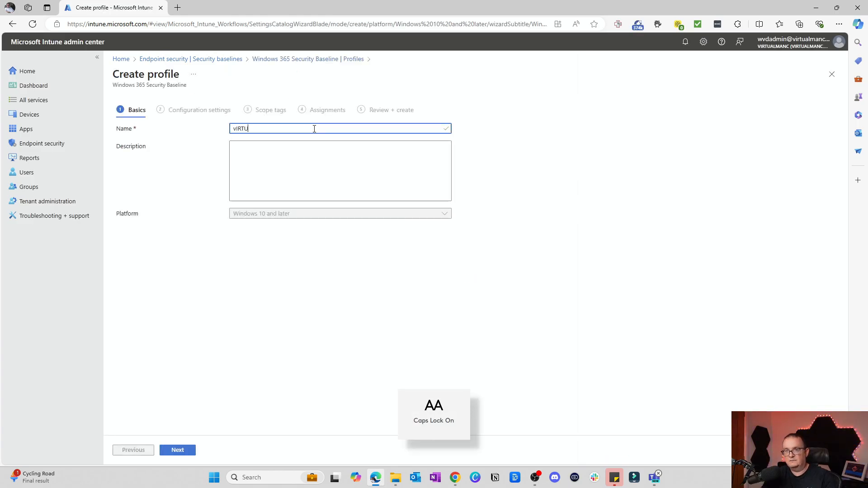
key(BackSpace)
key(BackSpace)
key(BackSpace)
key(BackSpace)
key(BackSpace)
key(BackSpace)
key(BackSpace)
text(V)
key(Caps_Lock)
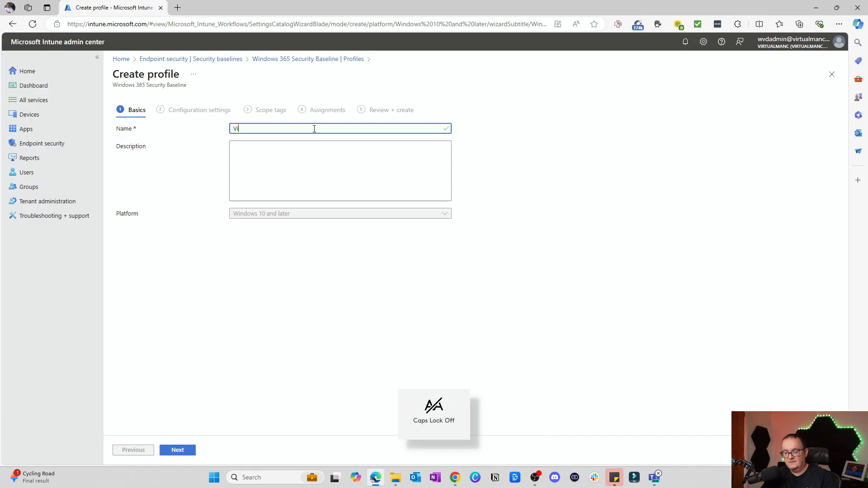
text(irtualmanc)
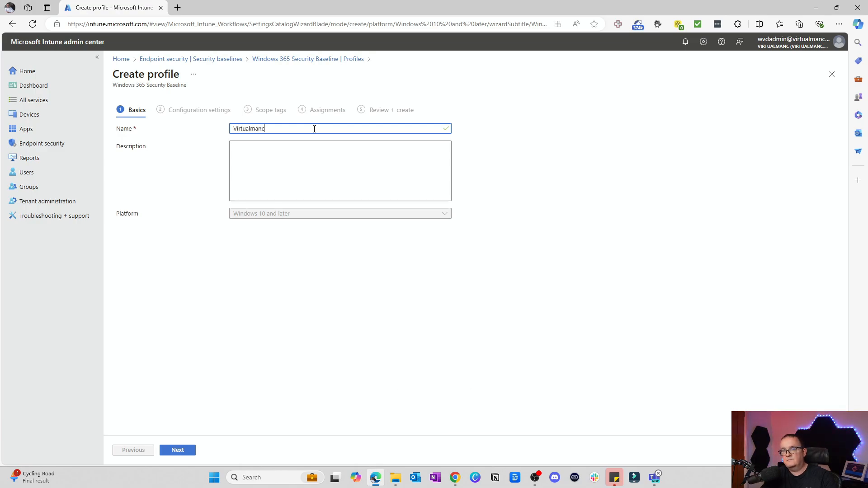
key(Caps_Lock)
text(S)
key(Caps_Lock)
text(ec)
key(BackSpace)
key(BackSpace)
key(BackSpace)
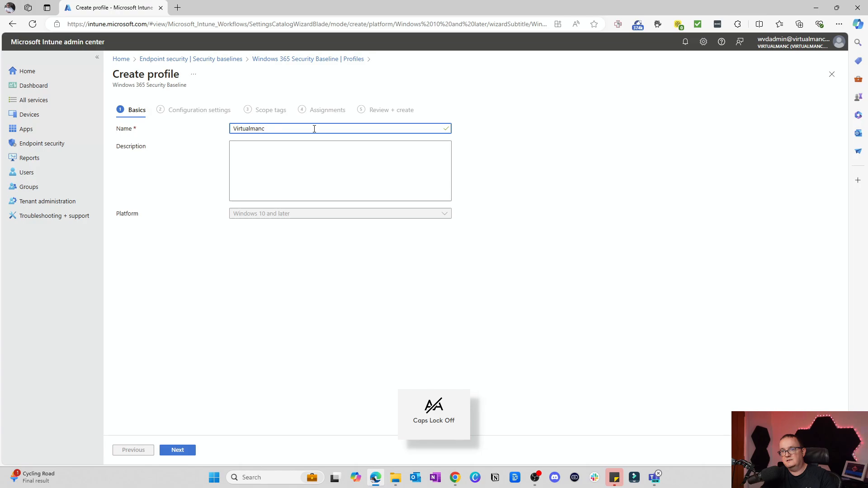
key(Caps_Lock)
text(W365 S)
key(Caps_Lock)
text(ecurit)
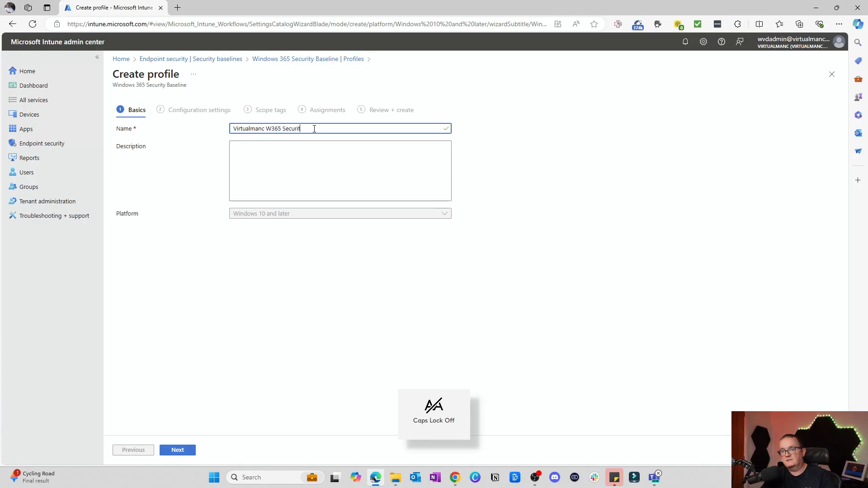
text(y)
key(Caps_Lock)
text(B)
key(Caps_Lock)
text(aseline)
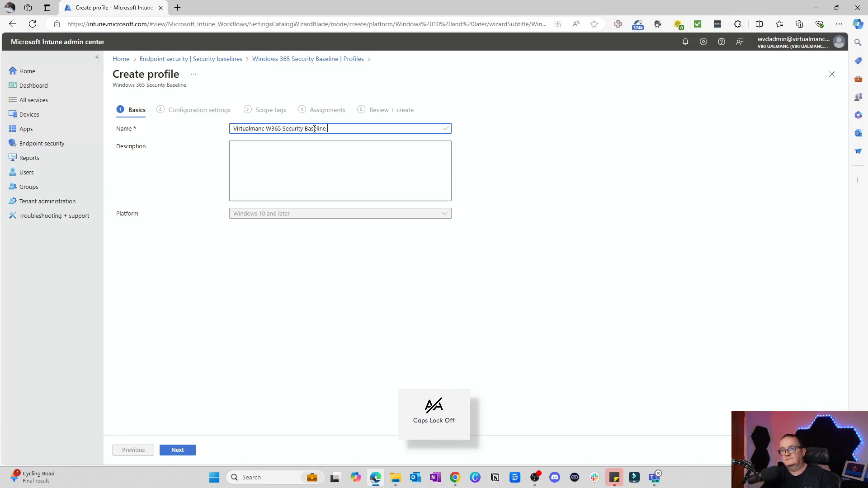
Describe the profile as the owner's "W365 Security baseline", using the owner's first name, and continue to the configuration settings.
key(Caps_Lock)
key(Tab)
text(N)
key(Caps_Lock)
text(eil's)
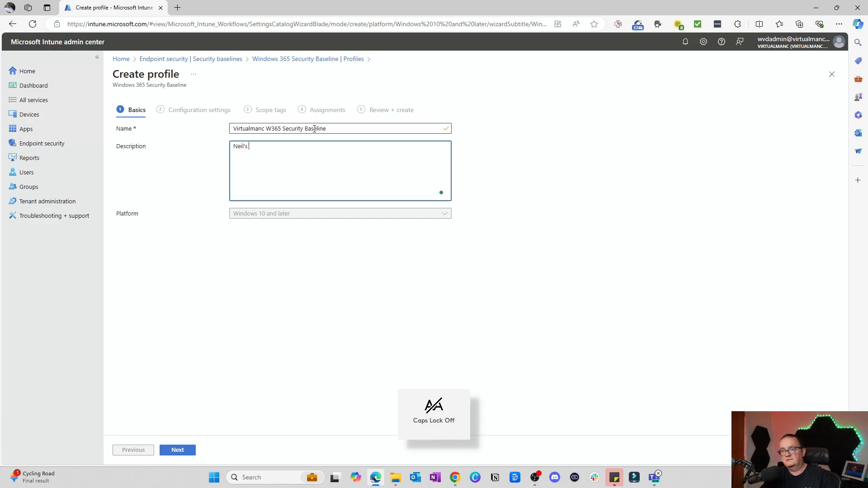
key(Caps_Lock)
text(W365 S)
key(Caps_Lock)
text(ecurit)
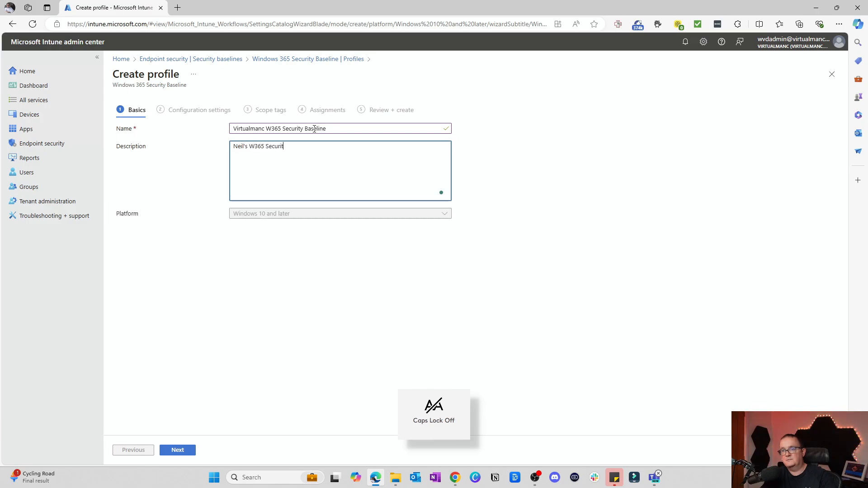
text(y baseline)
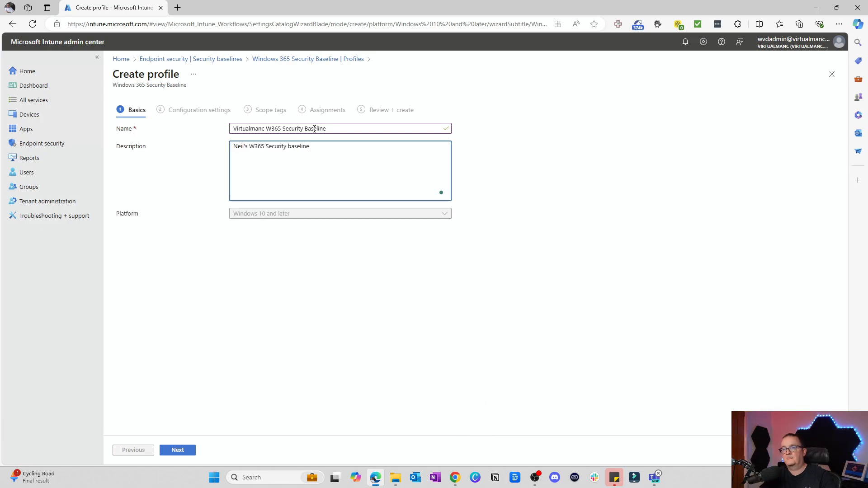
click(178, 450)
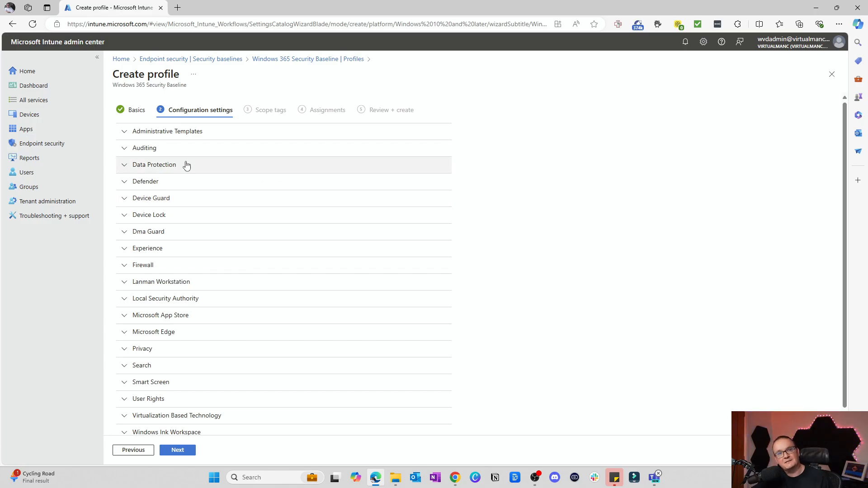
Expand Administrative Templates and review its settings from Control Panel Personalization through Network and System to the Event Log Service.
click(125, 132)
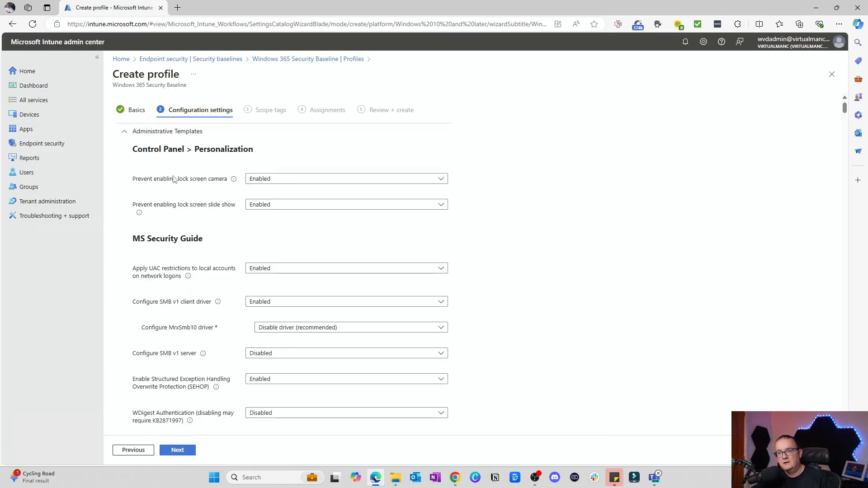
click(379, 178)
click(465, 158)
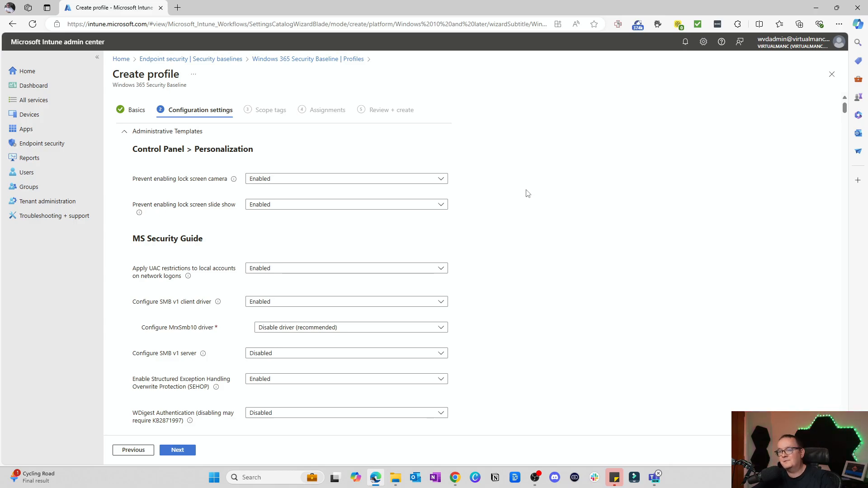
scroll(528, 193, down, 1)
scroll(527, 192, down, 12)
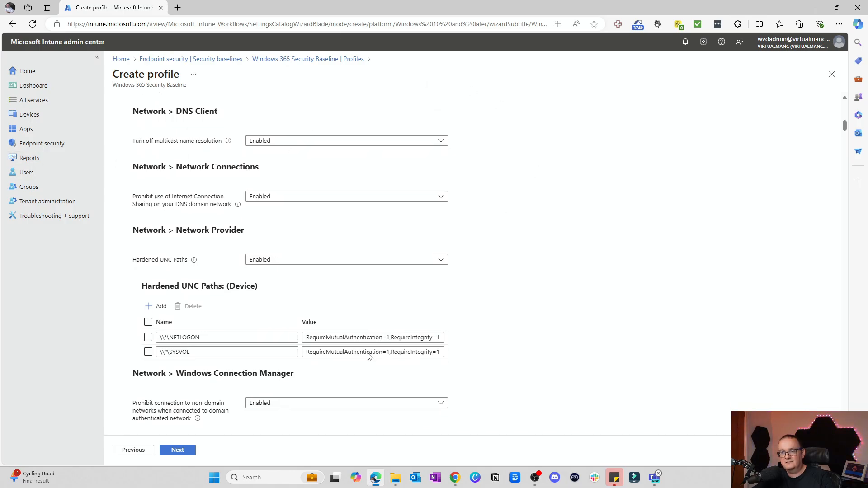
scroll(419, 295, down, 1)
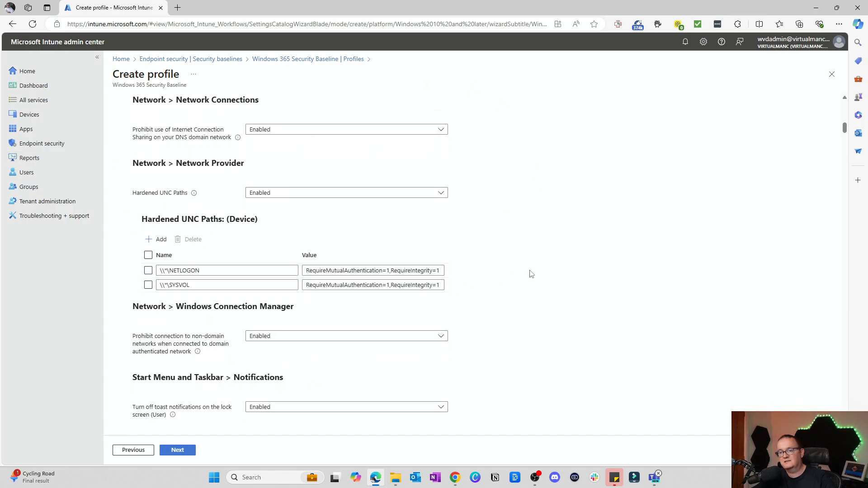
scroll(520, 285, down, 15)
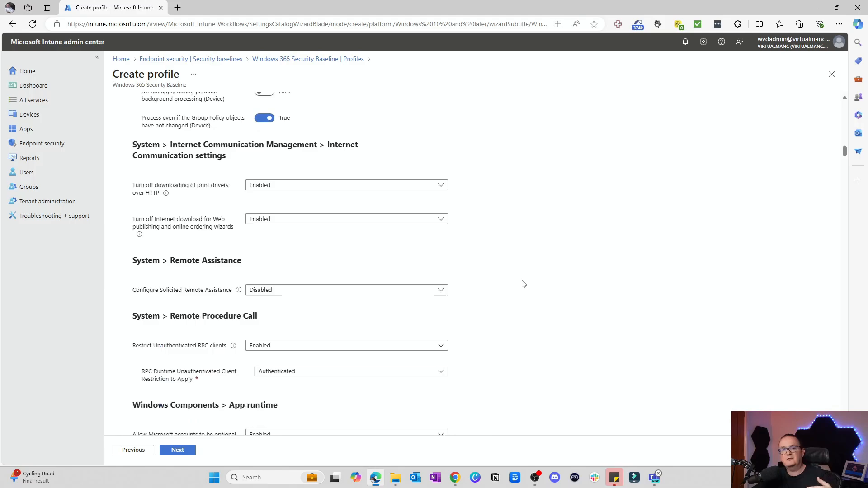
scroll(512, 288, down, 7)
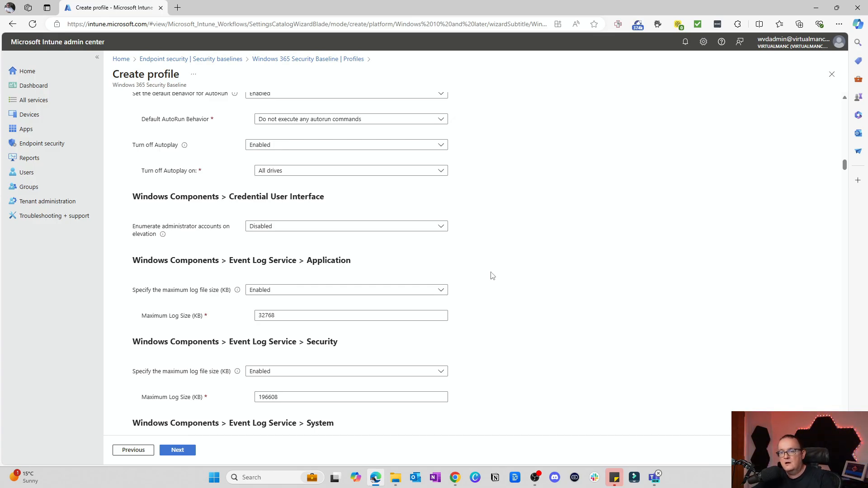
Examine the Internet Explorer settings in Administrative Templates, covering the Advanced Page and the Security Page zones.
scroll(420, 274, down, 12)
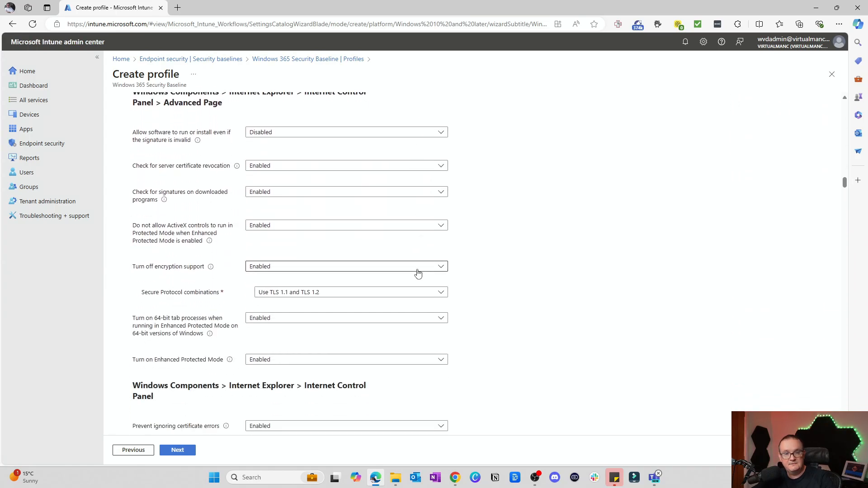
scroll(418, 273, down, 9)
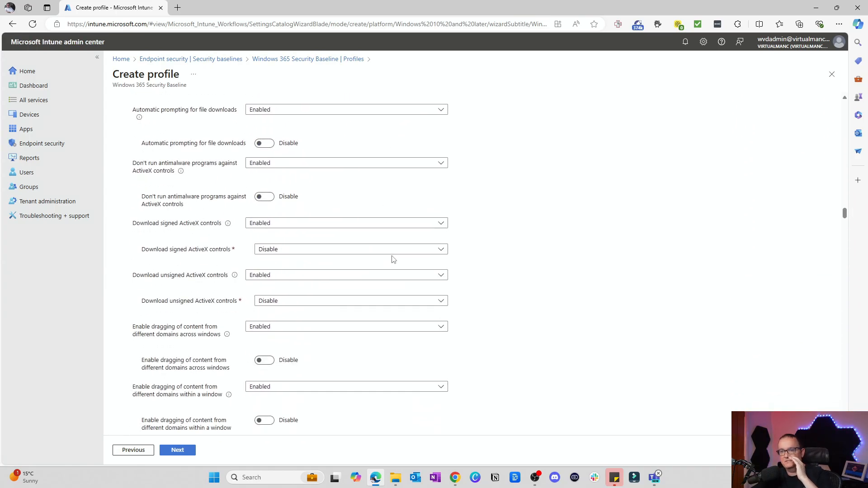
scroll(392, 260, down, 15)
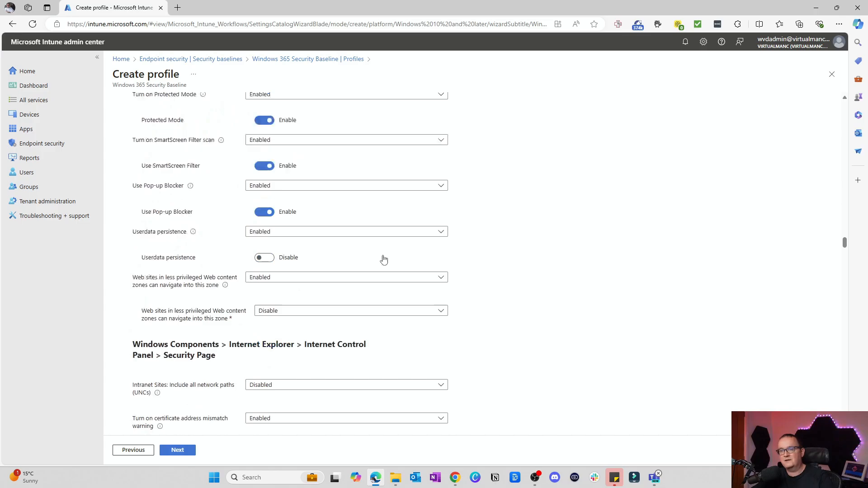
scroll(384, 259, down, 7)
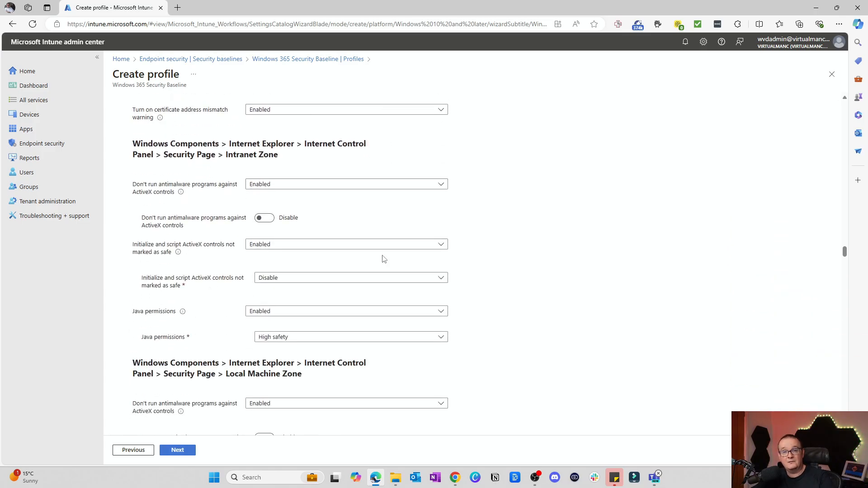
scroll(362, 250, down, 2)
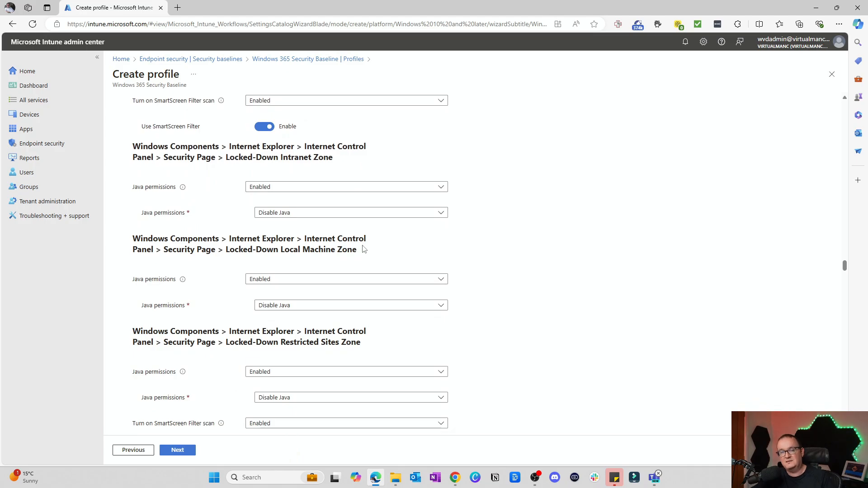
scroll(364, 249, down, 1)
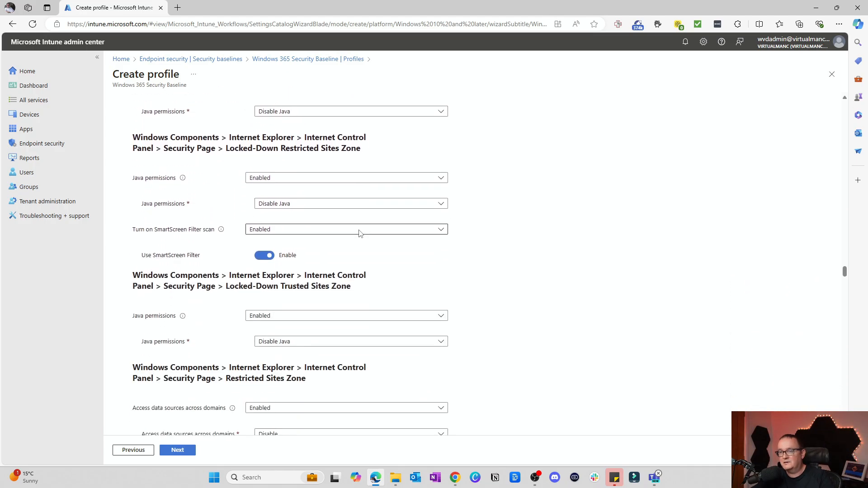
scroll(360, 232, down, 2)
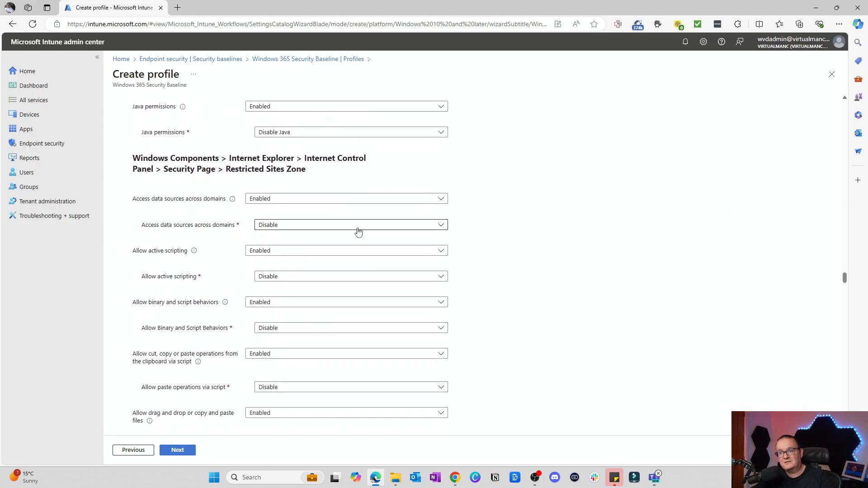
scroll(358, 232, down, 1)
scroll(351, 230, down, 20)
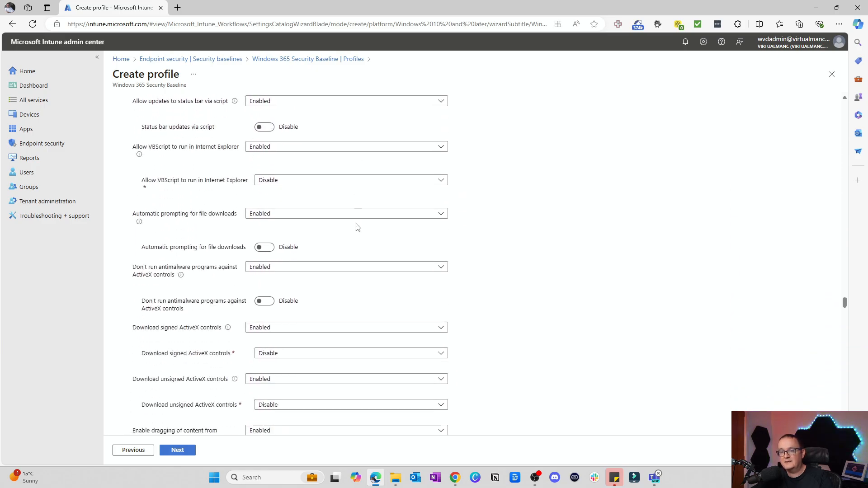
scroll(365, 223, down, 10)
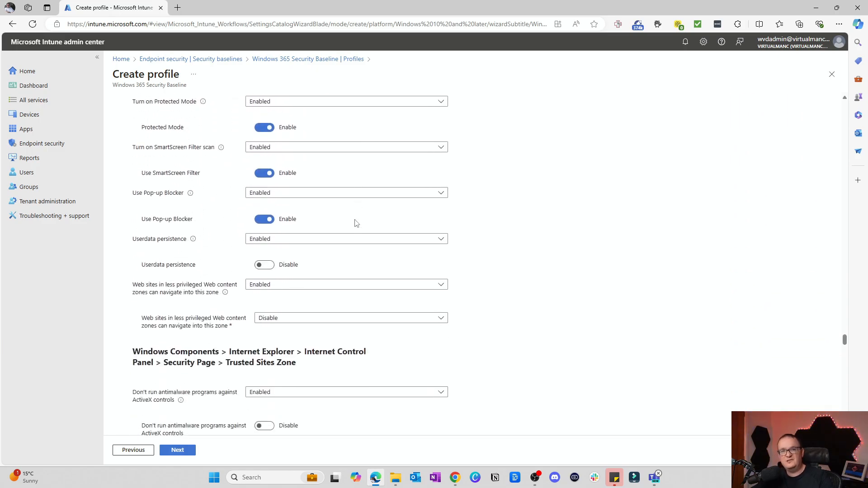
scroll(355, 223, down, 15)
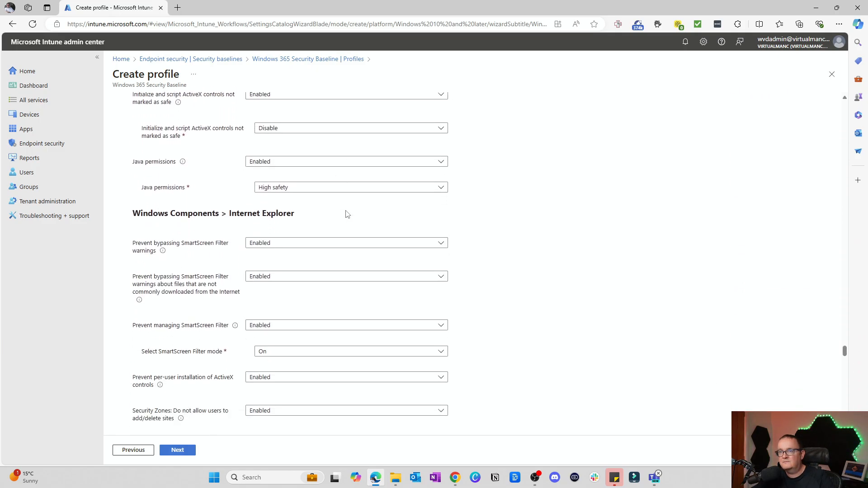
Review the remaining Administrative Templates for Defender Antivirus, Remote Desktop Services, PowerShell and WinRM, and read the explanation of the automatic sign-in after restart setting.
scroll(347, 207, down, 15)
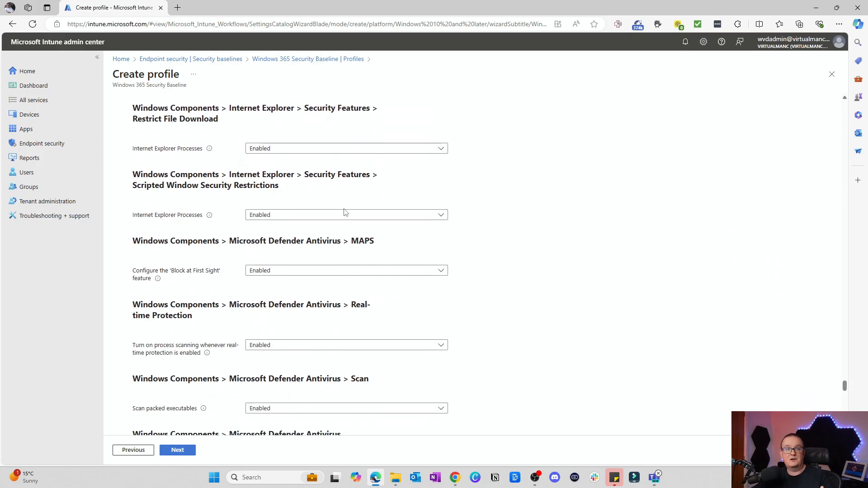
scroll(322, 210, down, 3)
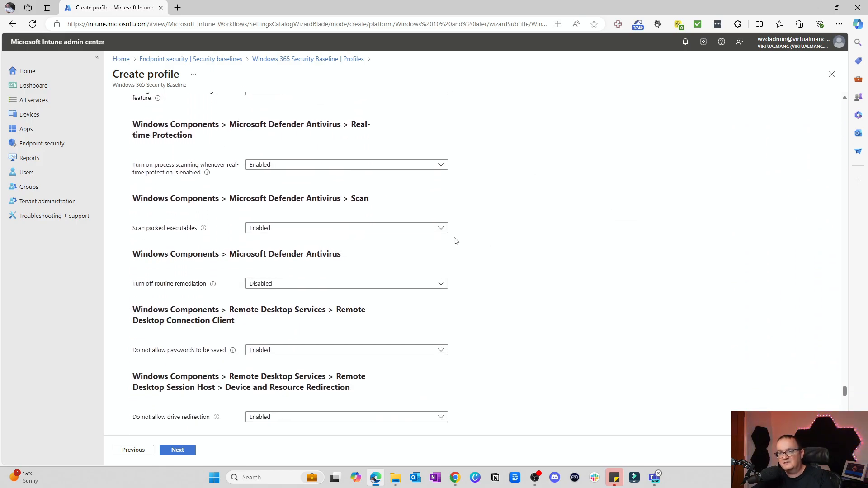
scroll(307, 268, down, 10)
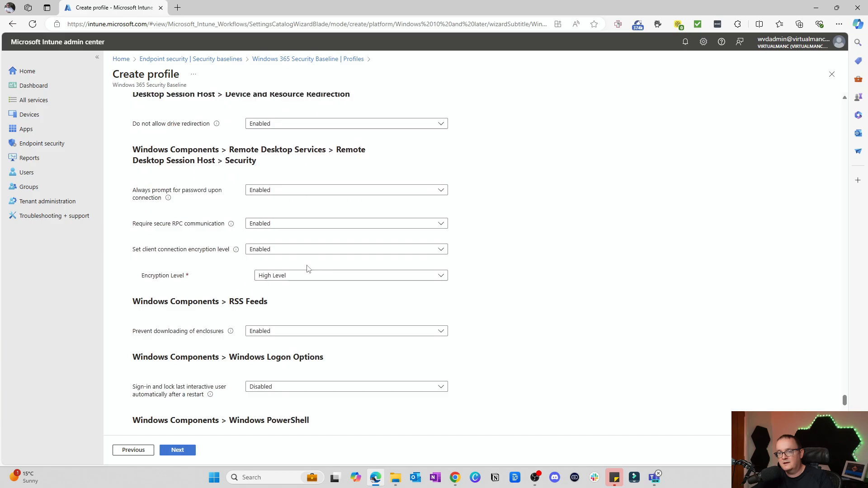
scroll(308, 268, down, 5)
scroll(306, 271, up, 3)
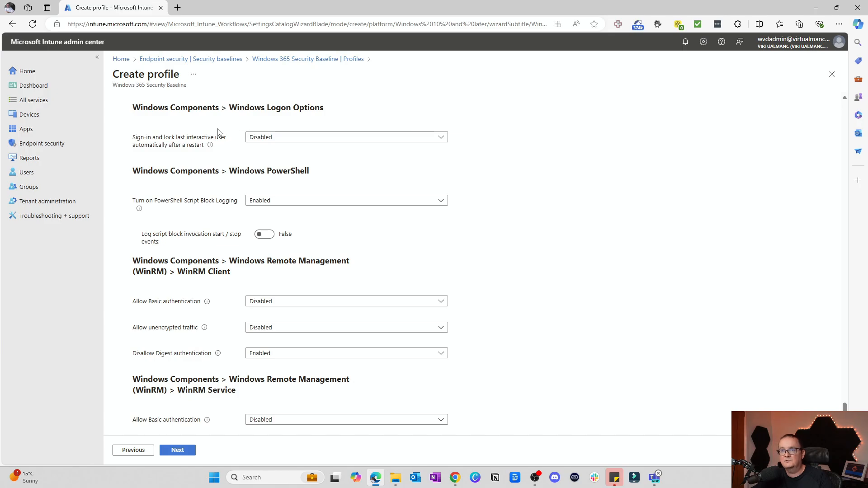
mouse_move(205, 149)
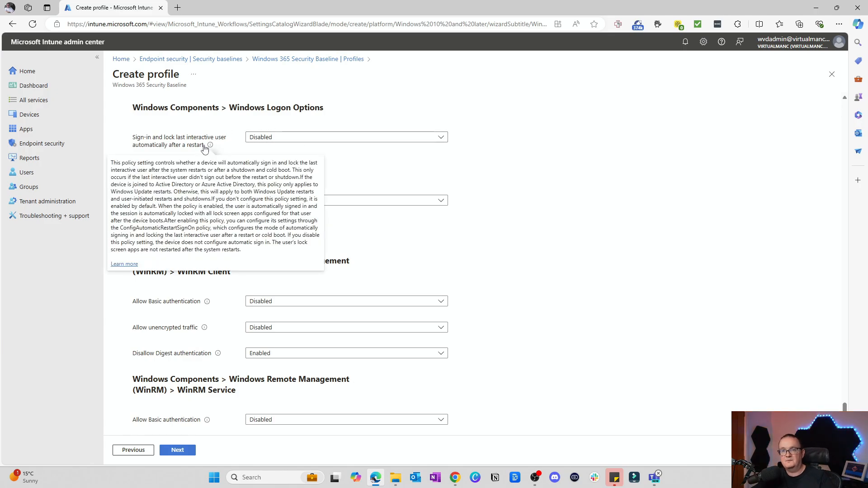
scroll(335, 155, down, 8)
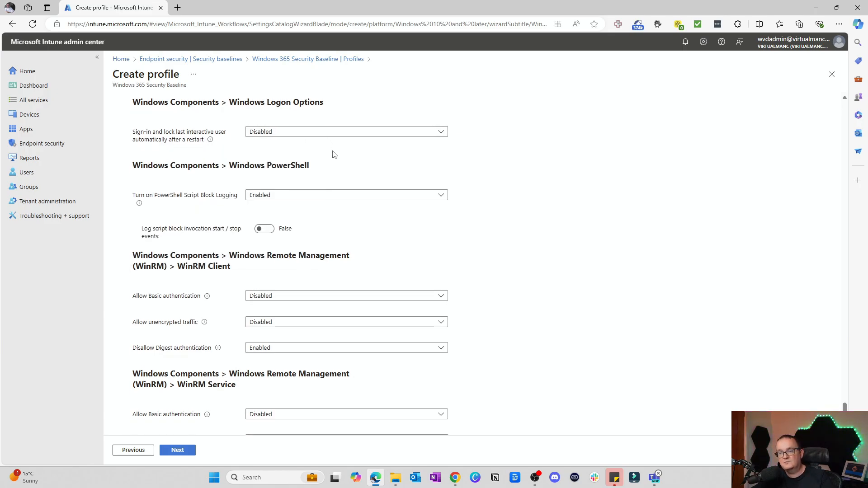
scroll(140, 208, down, 2)
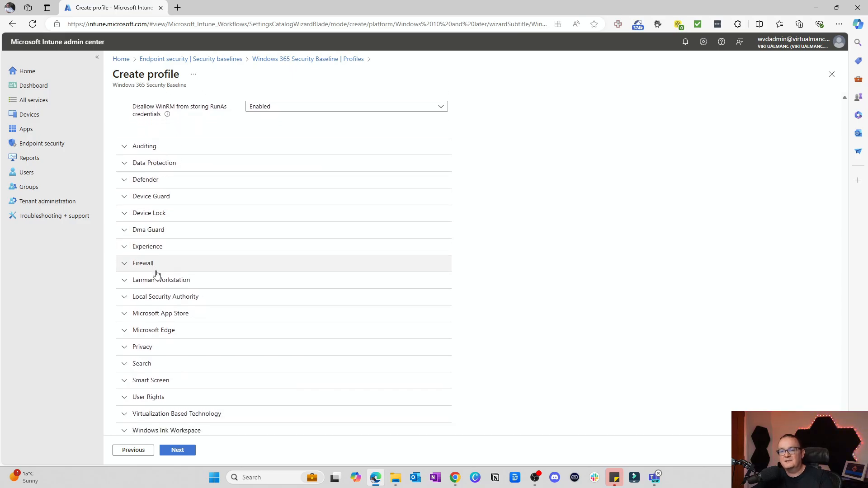
Check the Device Guard settings, then keep the baseline configuration and Default scope tag and proceed to the assignments.
click(130, 179)
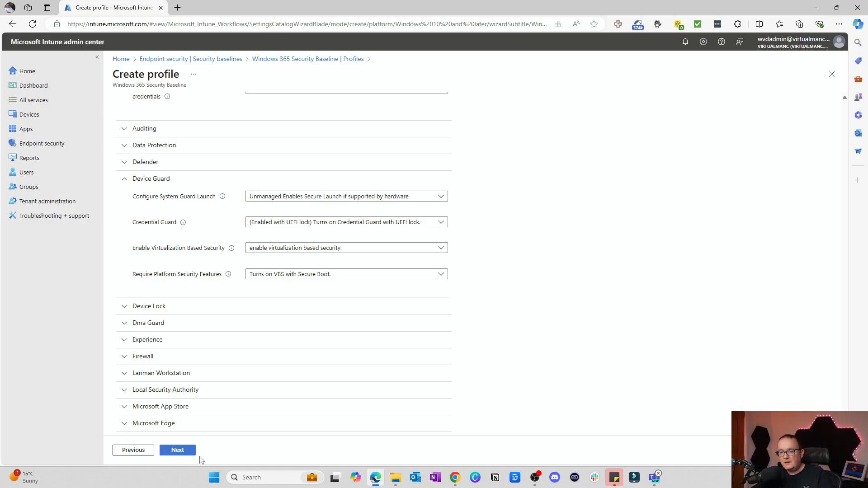
click(175, 449)
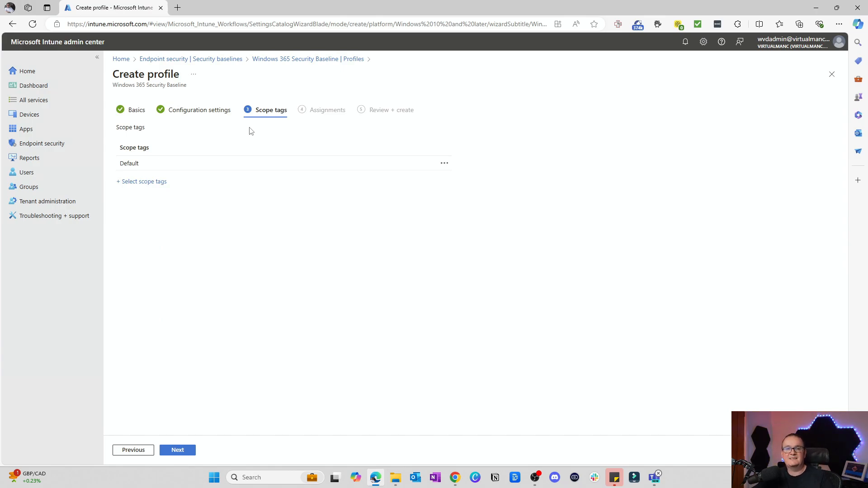
click(185, 452)
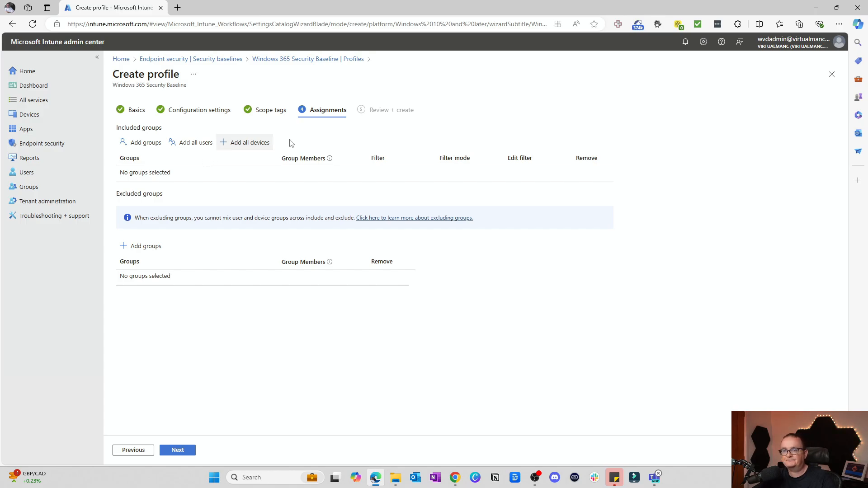
Find the Cloud PC Devices group by searching for "cloud", include it in the profile's assignments, and proceed to the review.
click(135, 147)
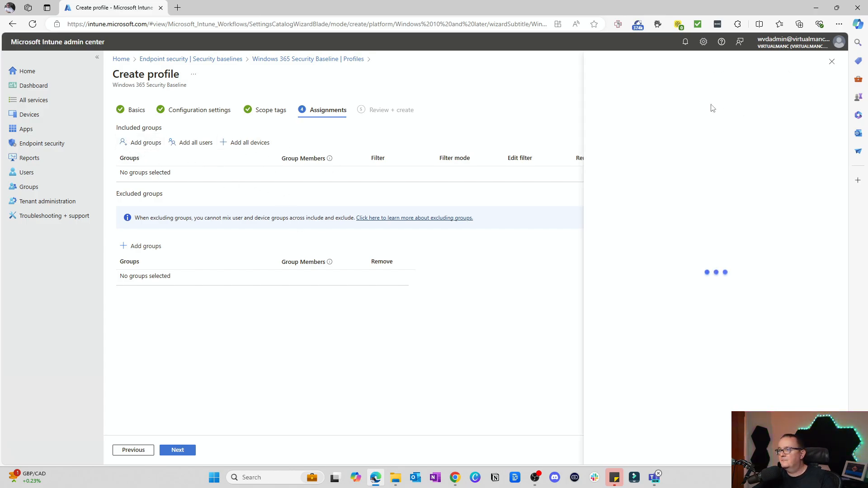
click(476, 130)
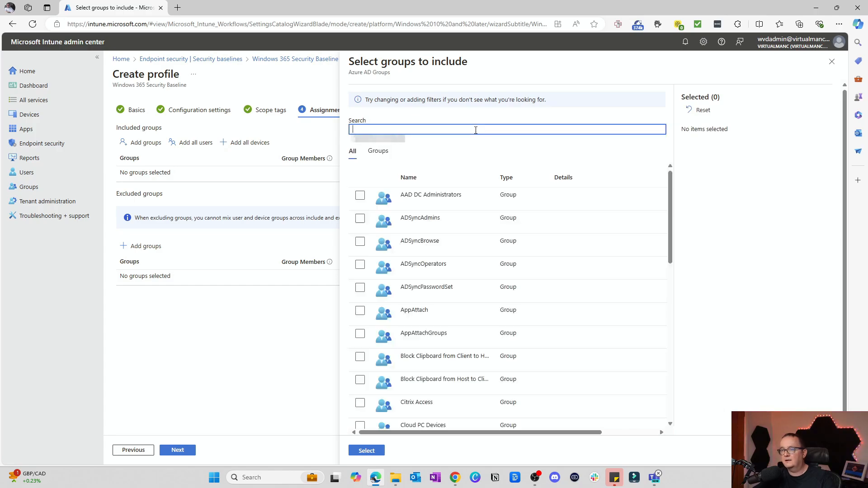
text(clo)
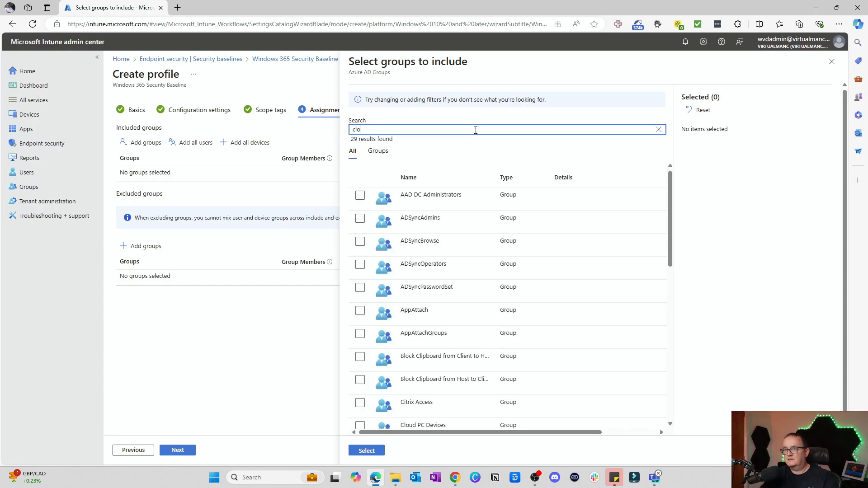
text(ud)
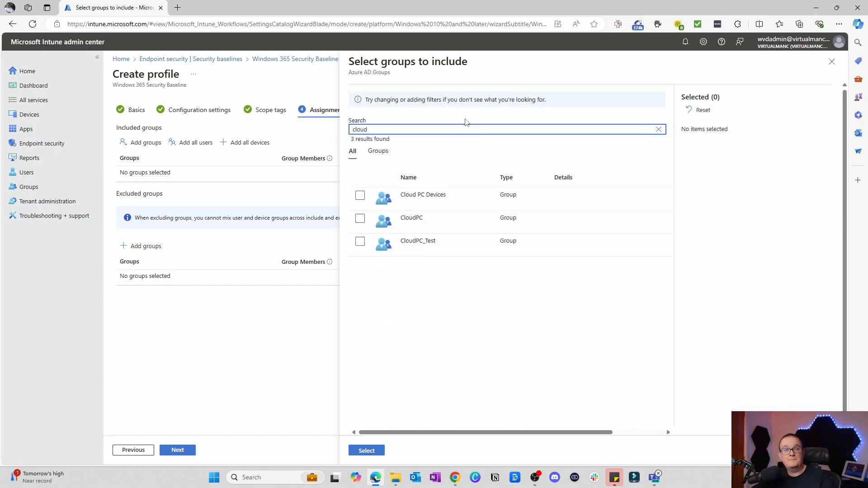
click(359, 197)
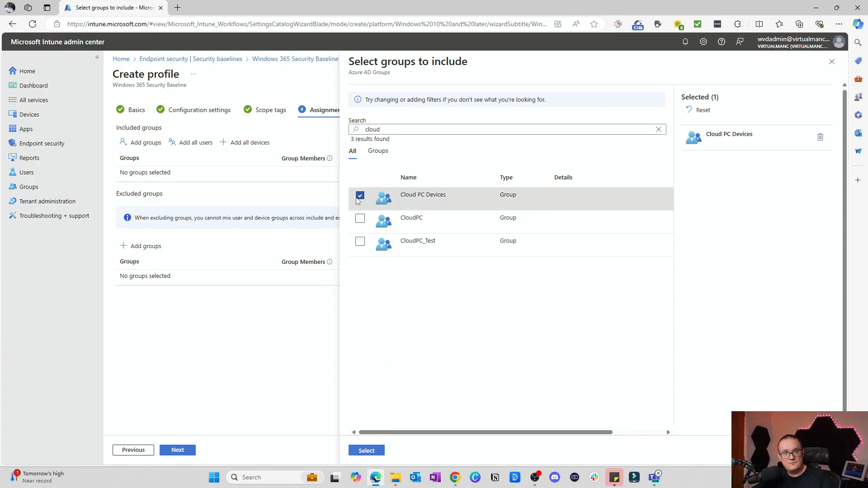
click(362, 451)
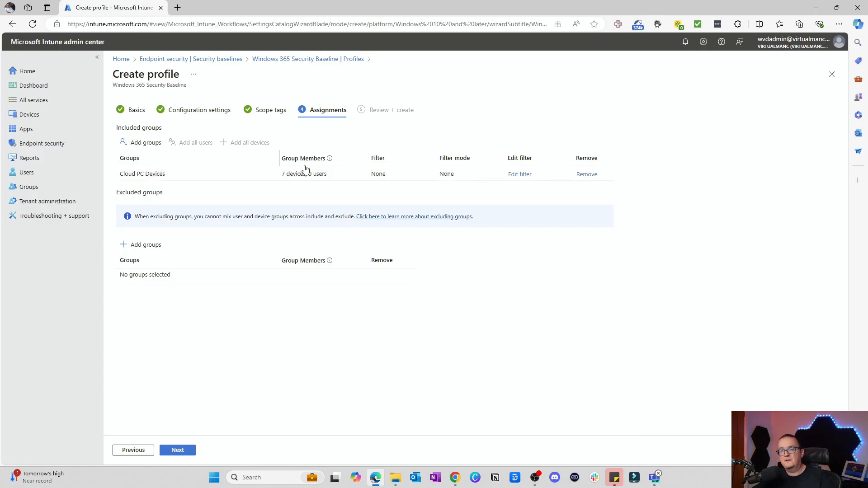
click(177, 450)
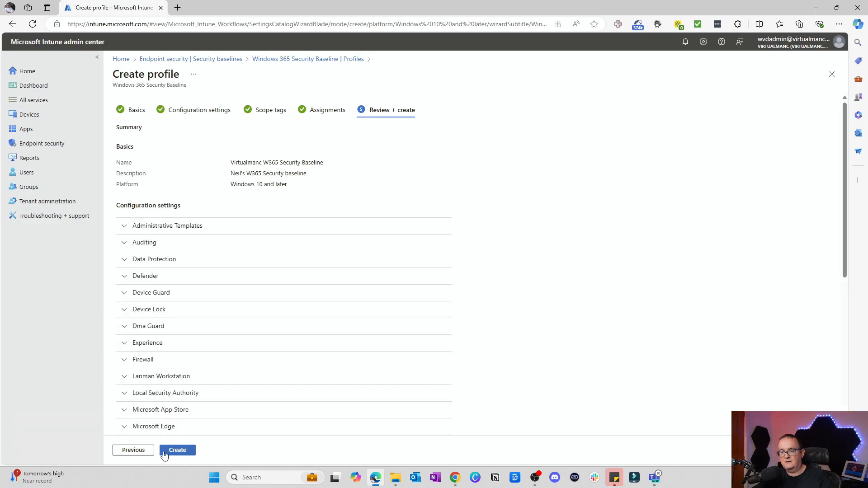
click(132, 450)
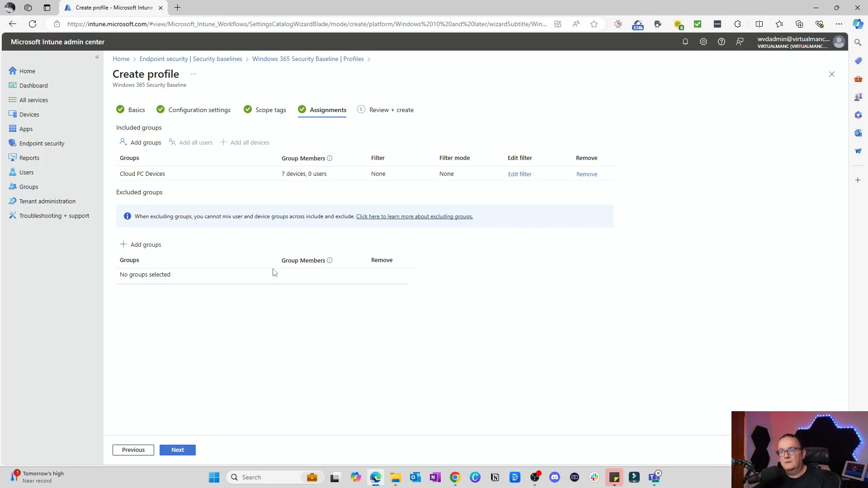
click(173, 448)
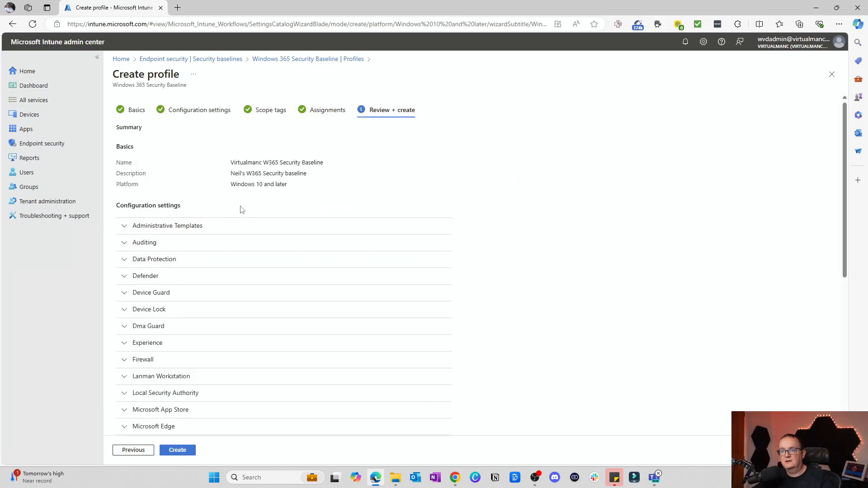
Review the Virtualization Based Technology, Privacy and Microsoft App Store settings in the summary, then create the profile.
scroll(254, 172, down, 6)
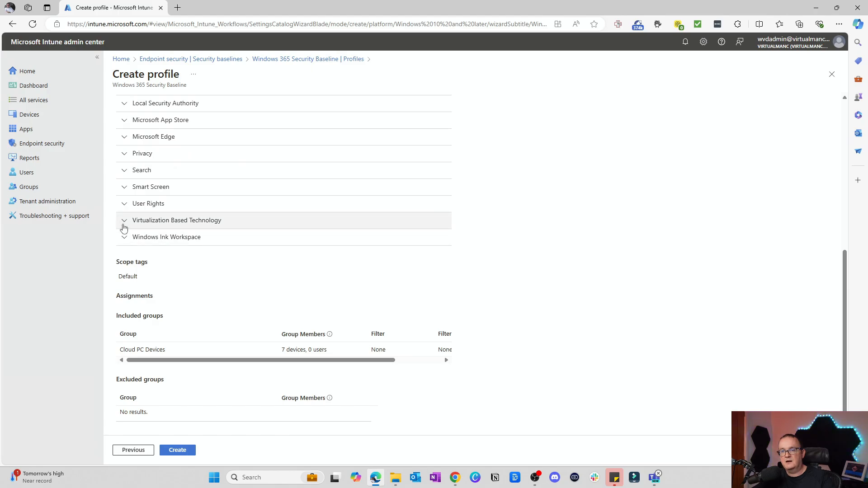
click(124, 222)
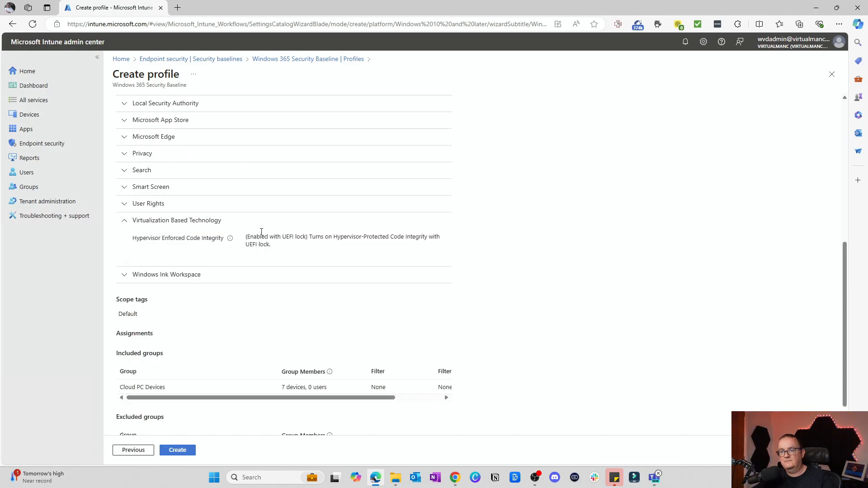
click(161, 154)
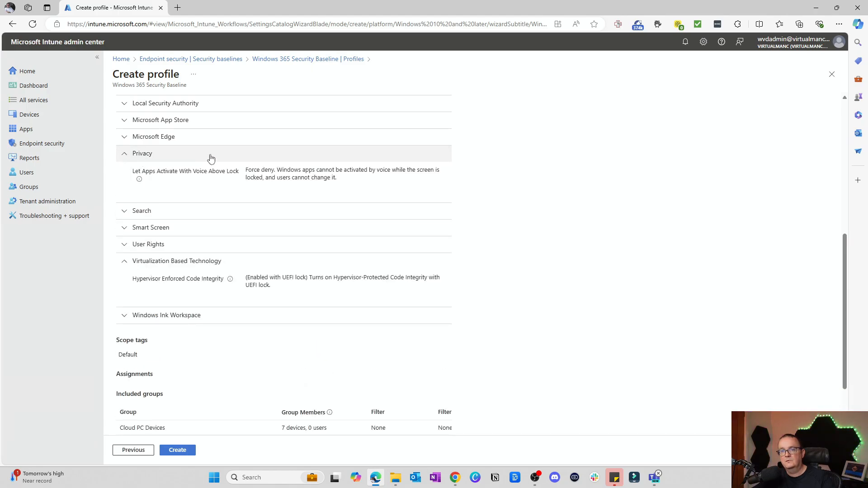
click(161, 120)
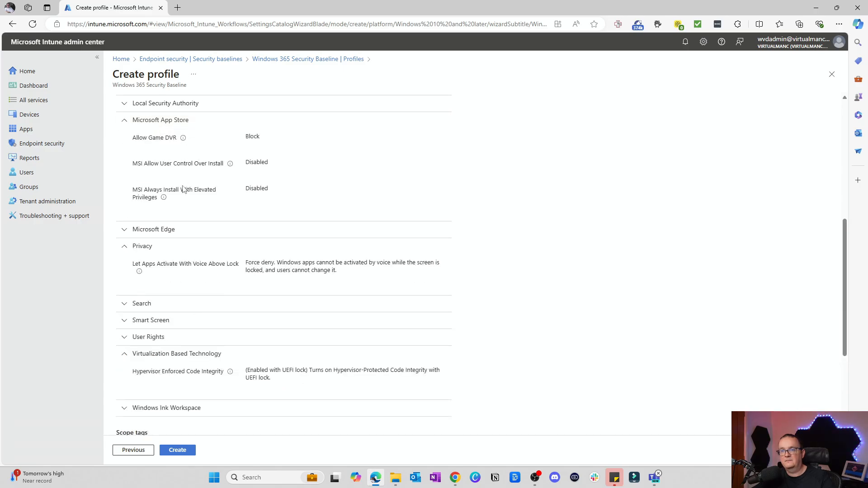
scroll(271, 375, down, 4)
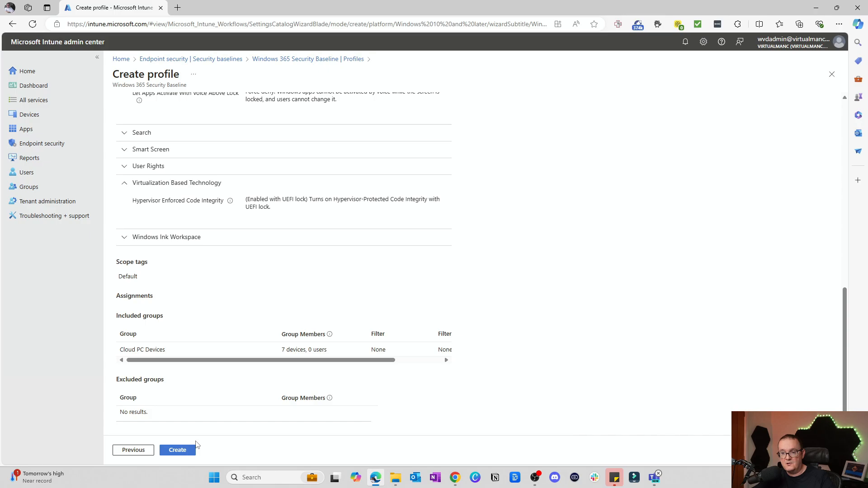
click(174, 450)
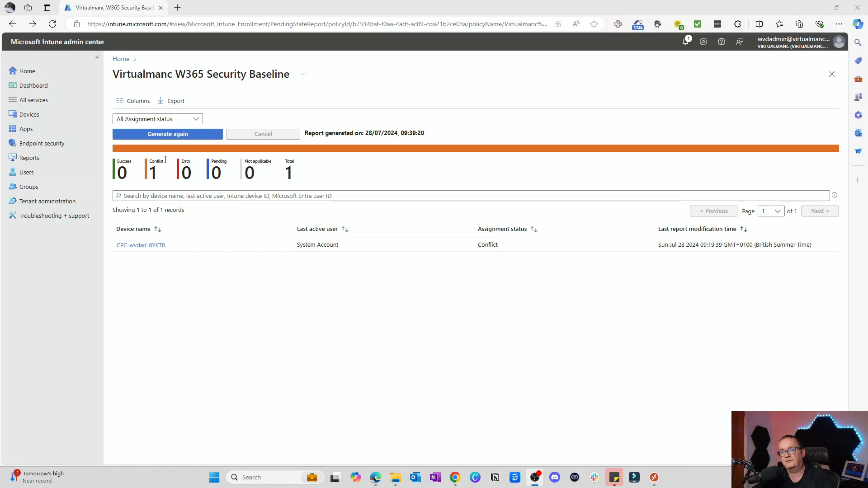
Open the policy settings report for device CPC-wvdad-6YKT8 and examine the number of items and the status of each setting.
click(141, 246)
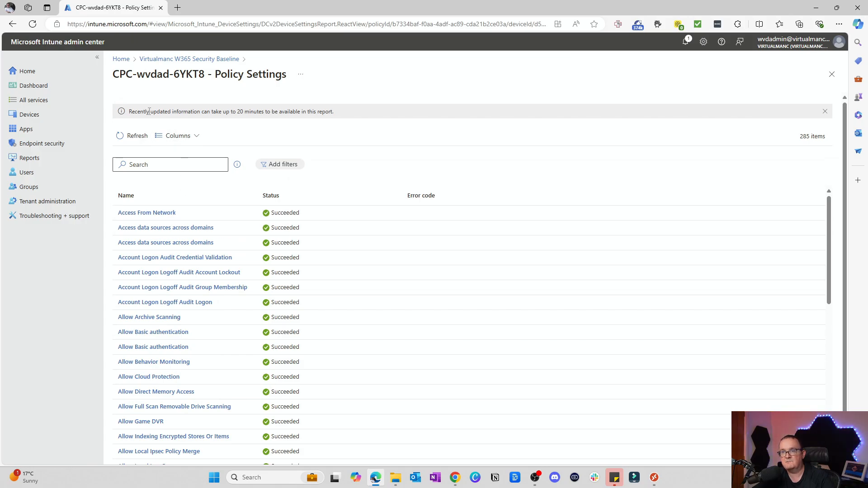
drag(793, 136, 829, 138)
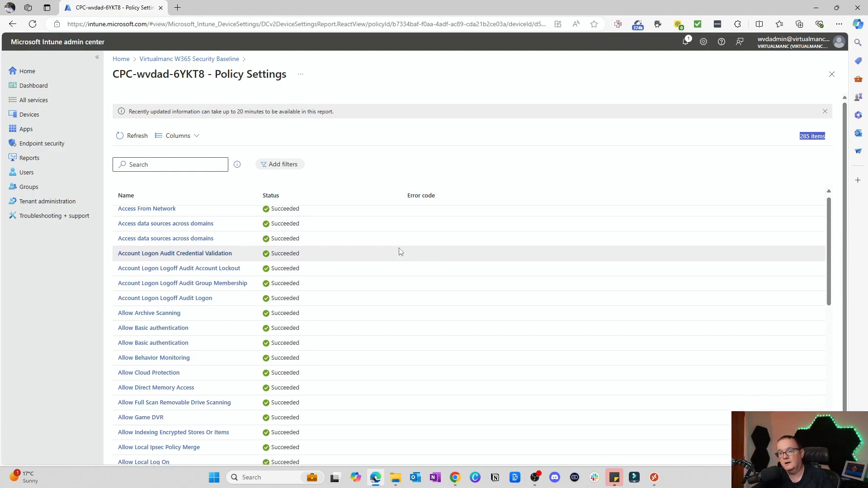
scroll(400, 250, down, 4)
scroll(267, 289, down, 3)
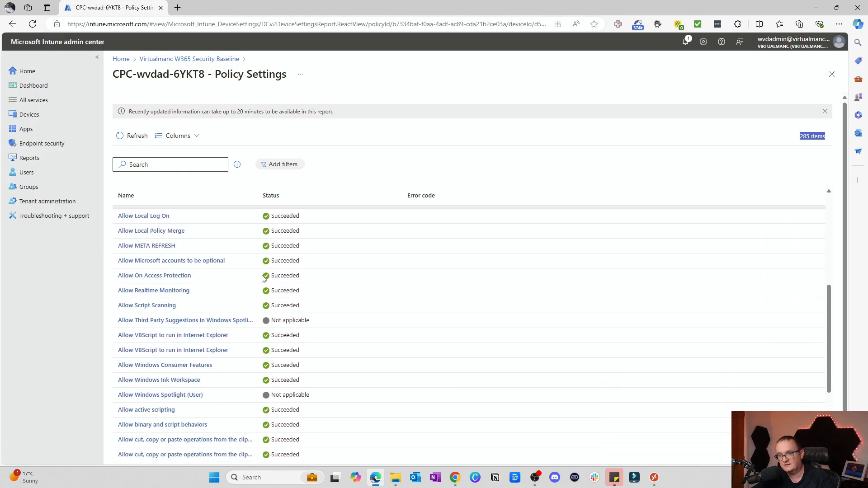
scroll(271, 312, down, 5)
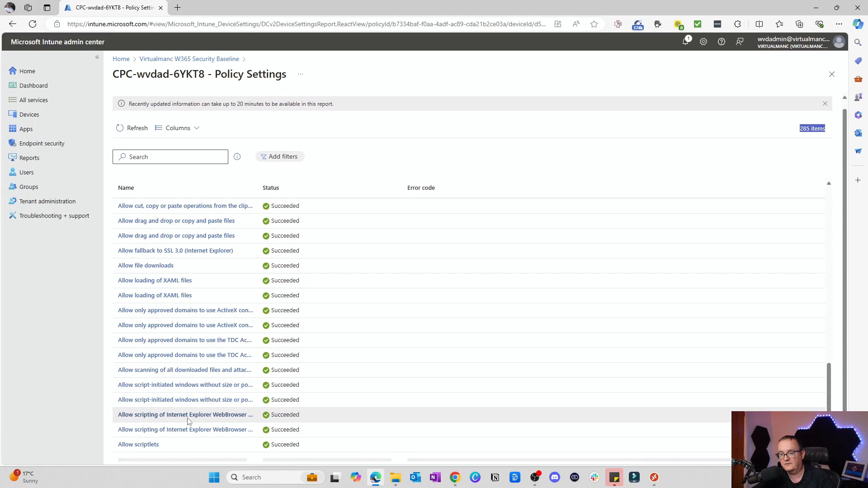
scroll(223, 392, down, 4)
scroll(570, 384, down, 10)
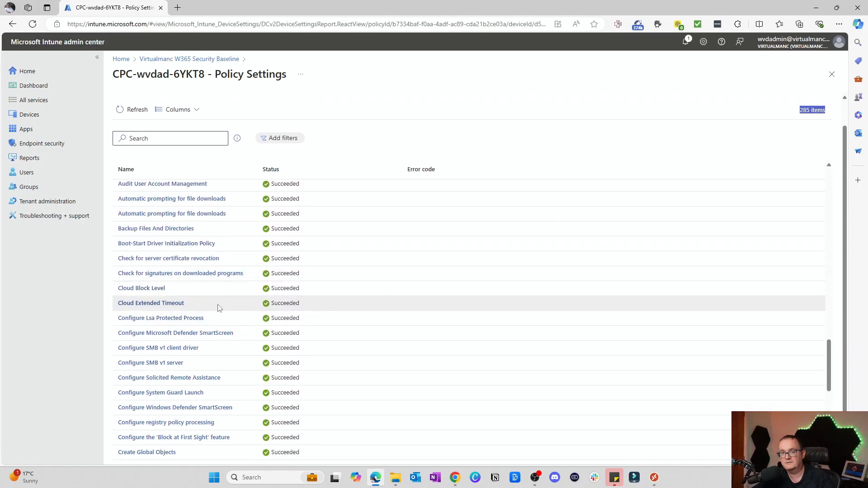
scroll(213, 308, down, 5)
scroll(213, 308, down, 12)
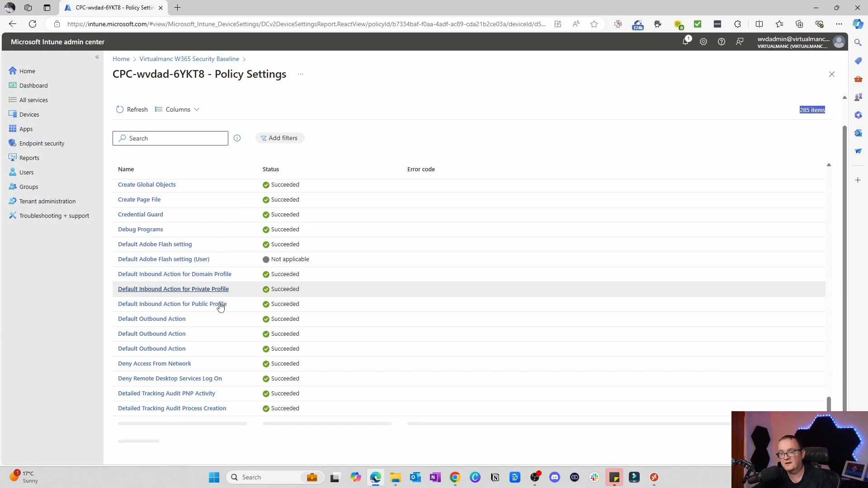
scroll(227, 302, down, 10)
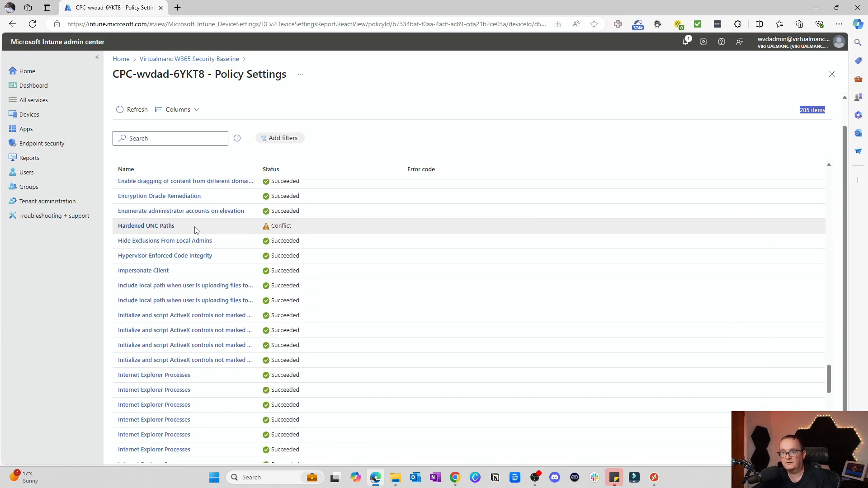
Inspect the state and source profile of the Hardened UNC Paths setting, then continue checking the remaining settings.
click(149, 226)
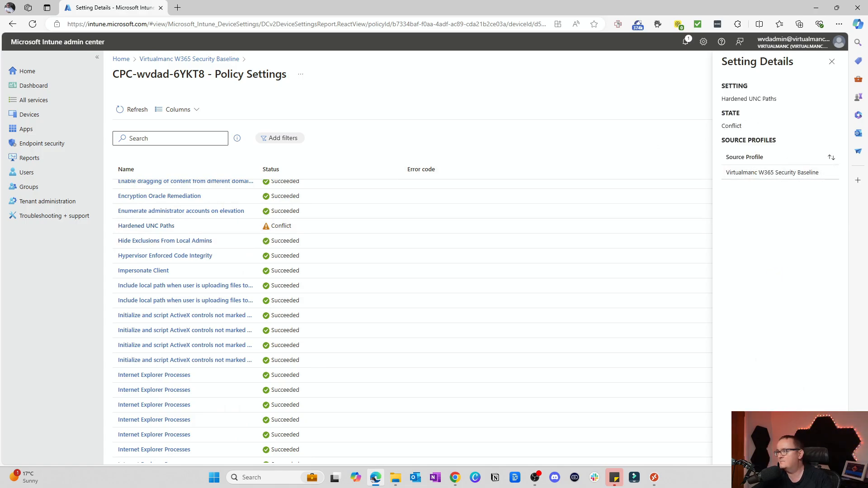
click(832, 61)
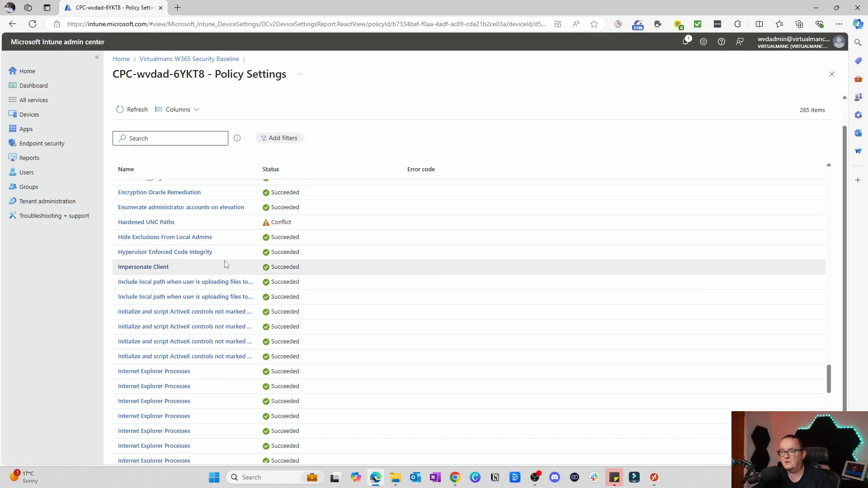
scroll(226, 264, down, 6)
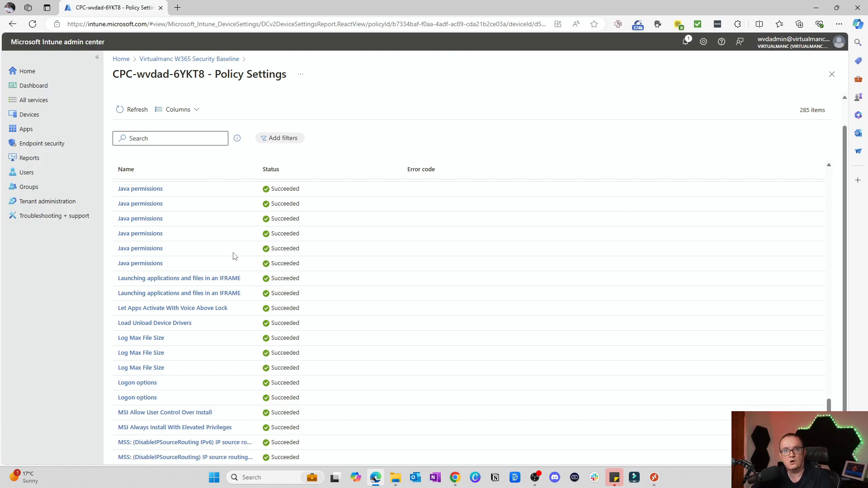
Switch to the Remote Desktop app and connect to the Cloud PC Enterprise 2vCPU/4GB/128GB desktop.
key(super)
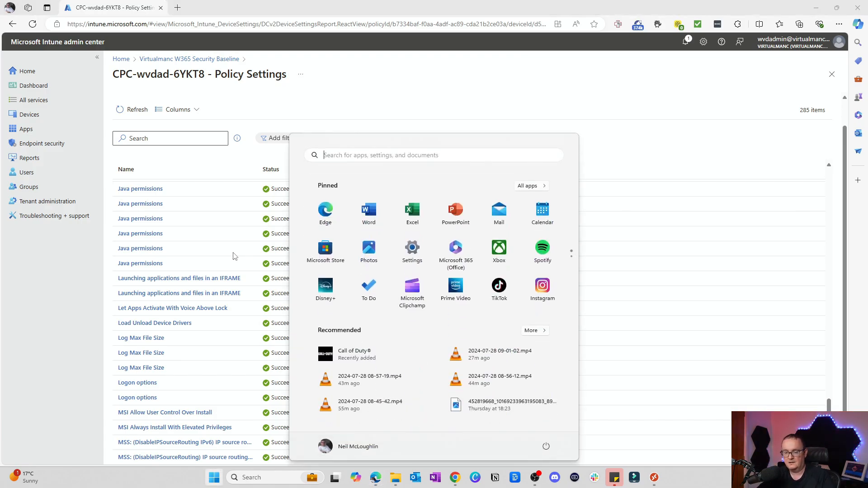
text(remo)
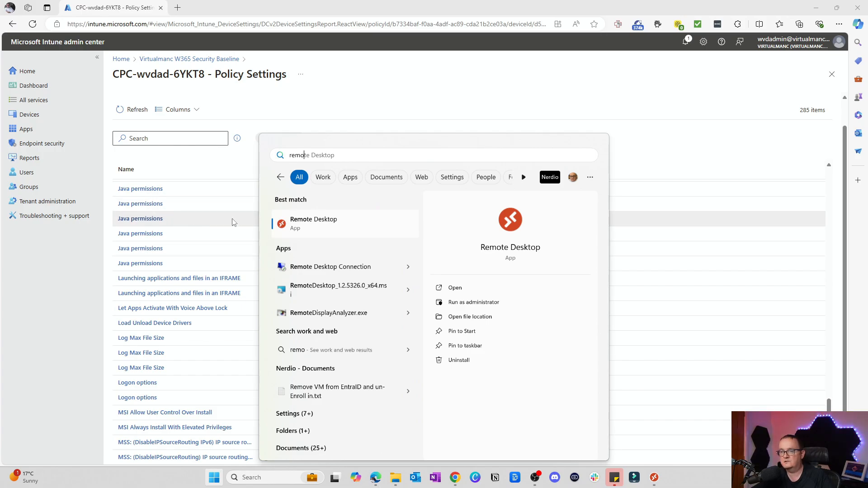
click(309, 232)
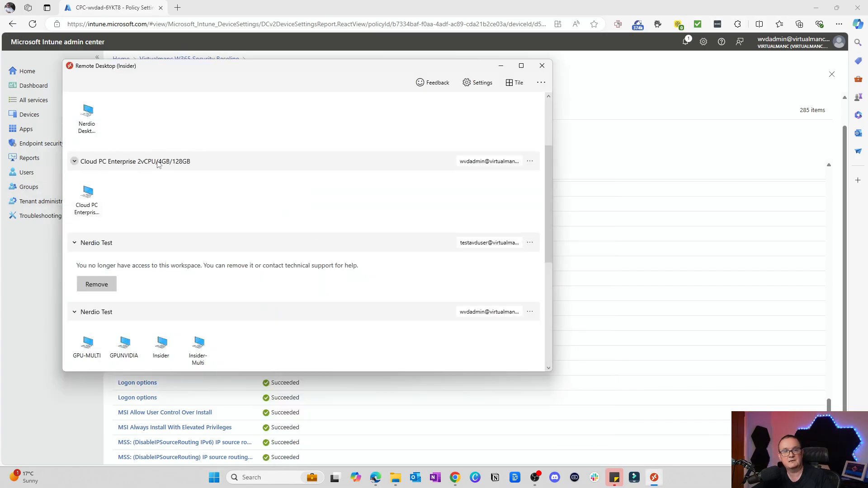
double_click(83, 205)
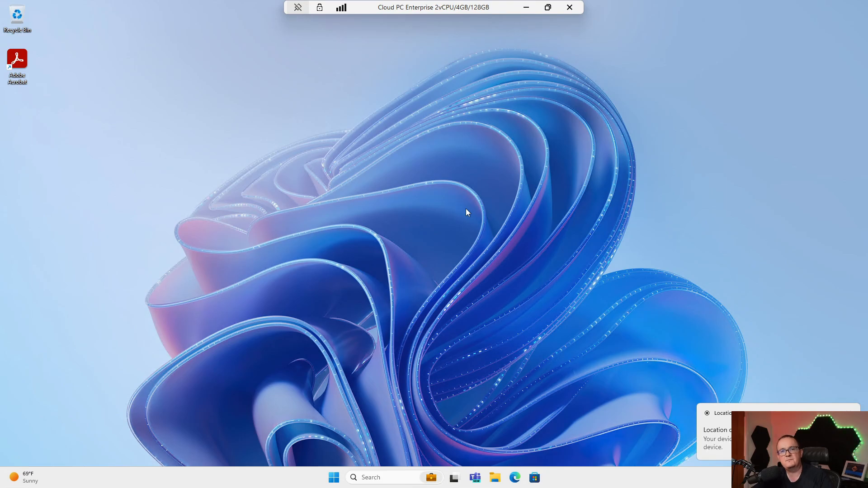
Request the Cloud PC's power options and allow Settings to make changes in the User Account Control prompt.
click(334, 478)
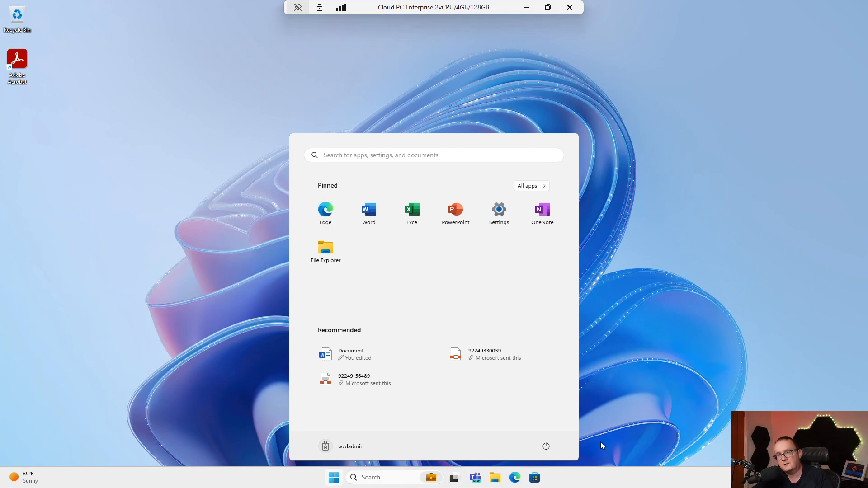
click(547, 447)
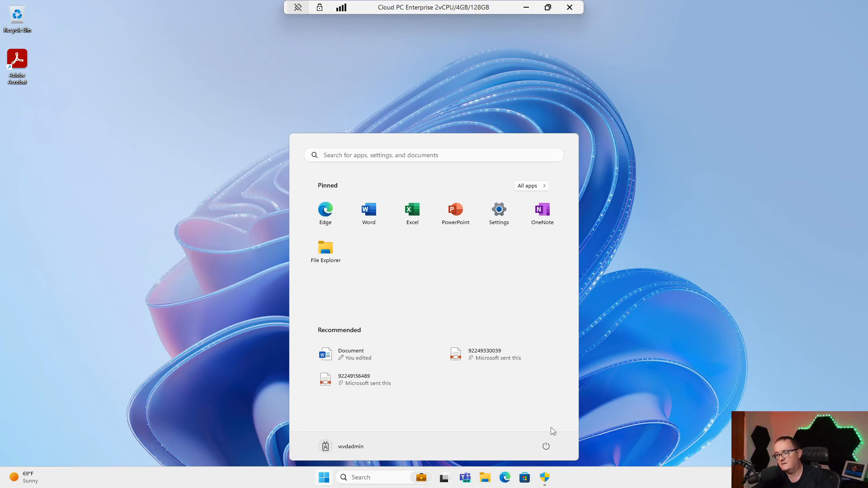
click(537, 478)
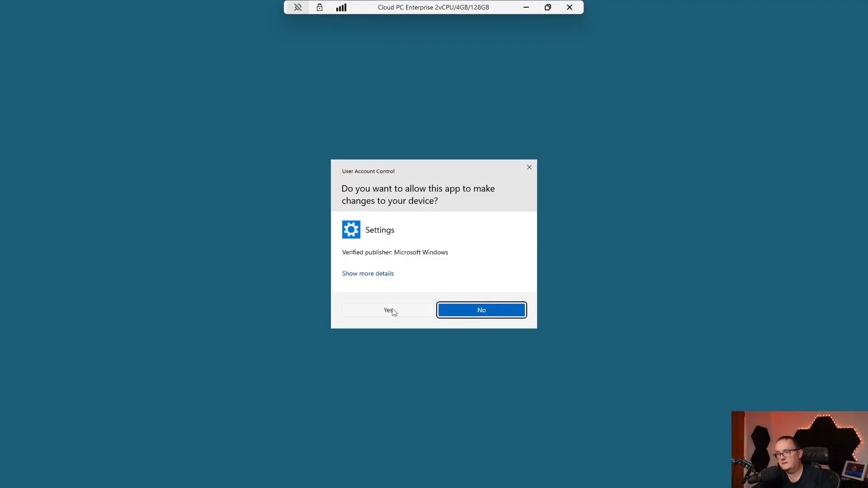
click(390, 311)
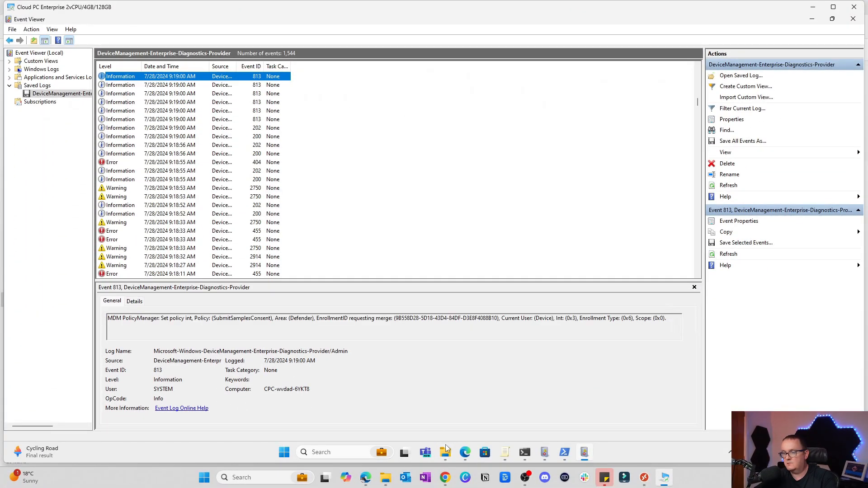
Check the PowerShell command mdmdiagnosticstool.exe -out c:\temp on the Cloud PC, then bring up the c:\temp report folder in File Explorer.
click(566, 455)
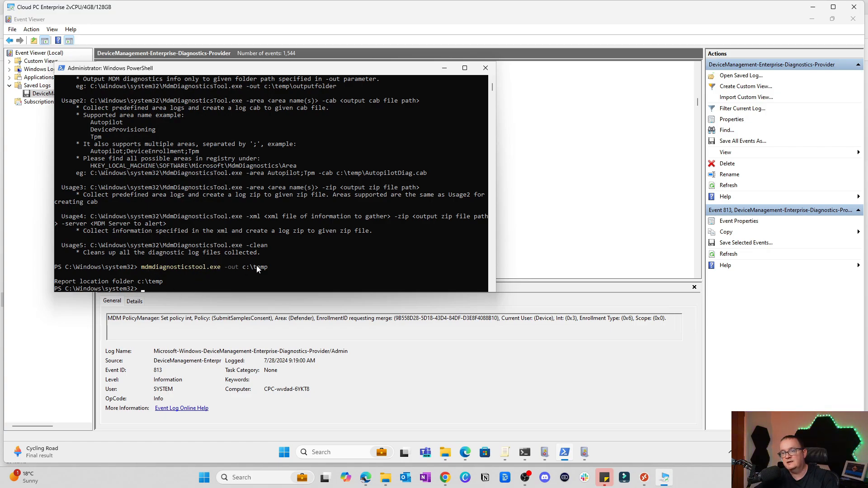
click(444, 68)
click(445, 453)
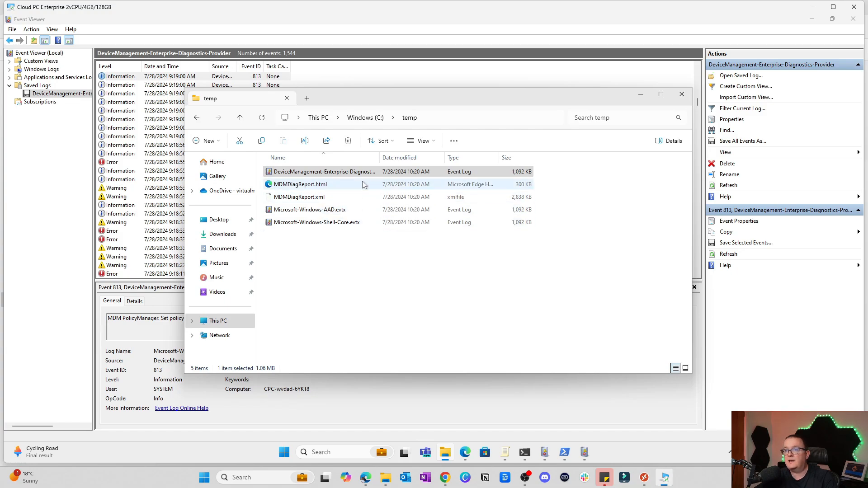
Open MDMDiagReport.html from the c:\temp folder and go to its Managed policies section.
click(343, 185)
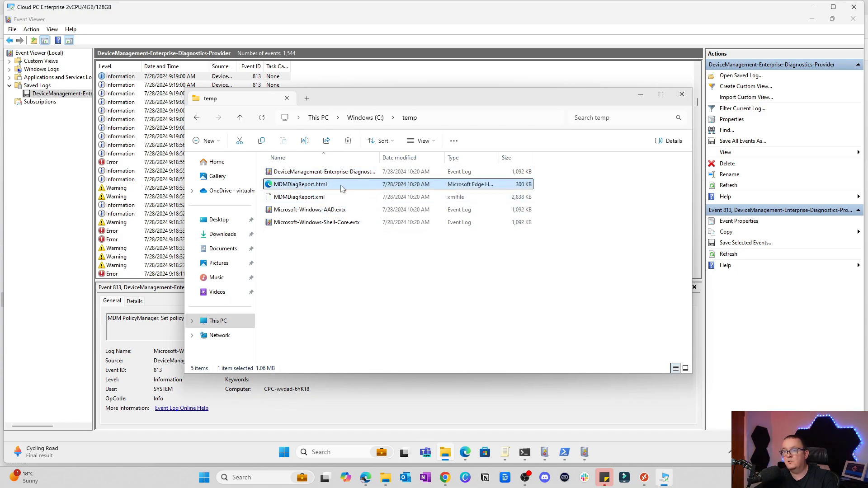
double_click(340, 187)
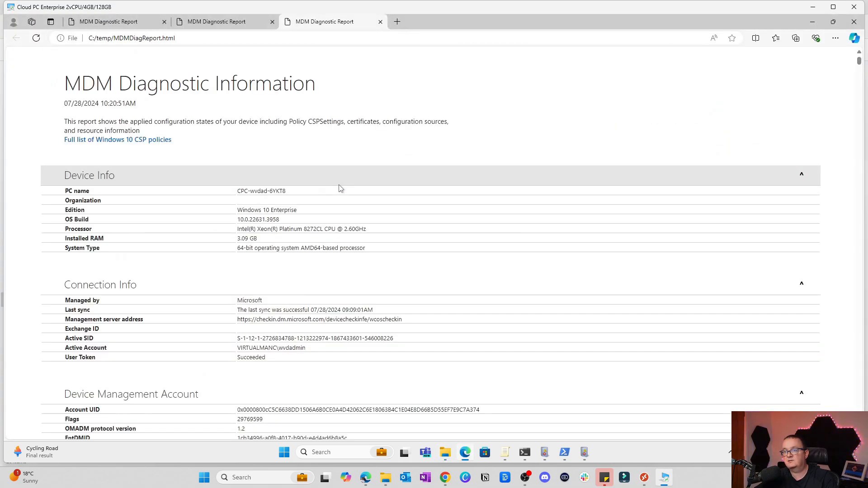
scroll(341, 188, down, 10)
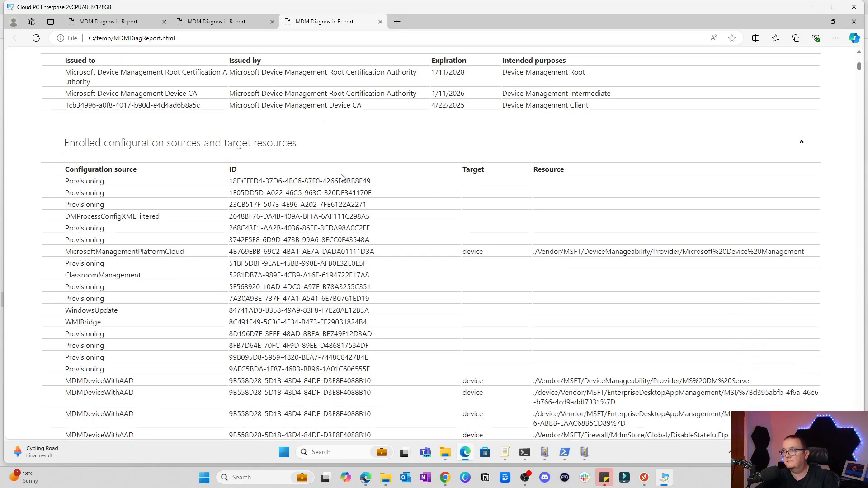
scroll(114, 144, down, 15)
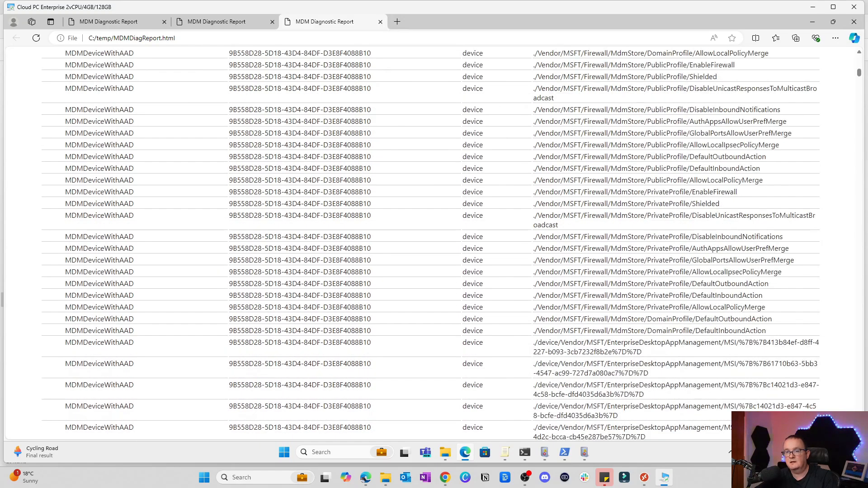
scroll(113, 145, down, 10)
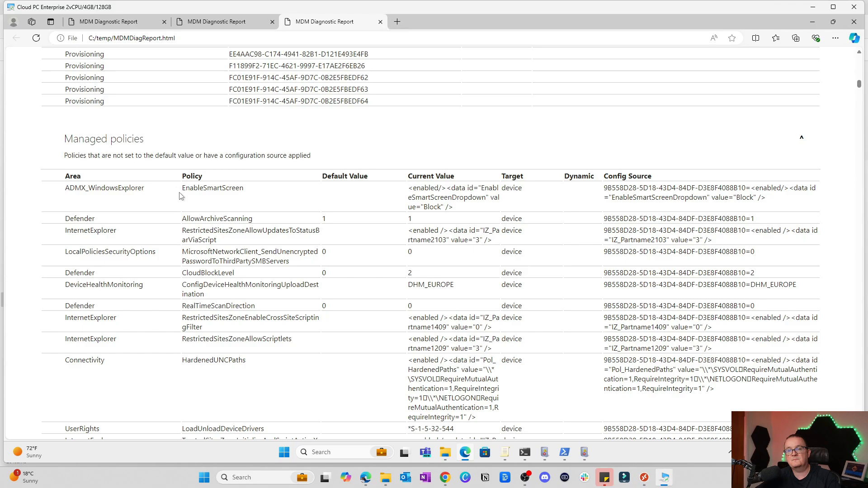
Review the managed policies in the report, checking their default values, current values and configuration sources.
scroll(180, 195, down, 2)
scroll(260, 226, down, 5)
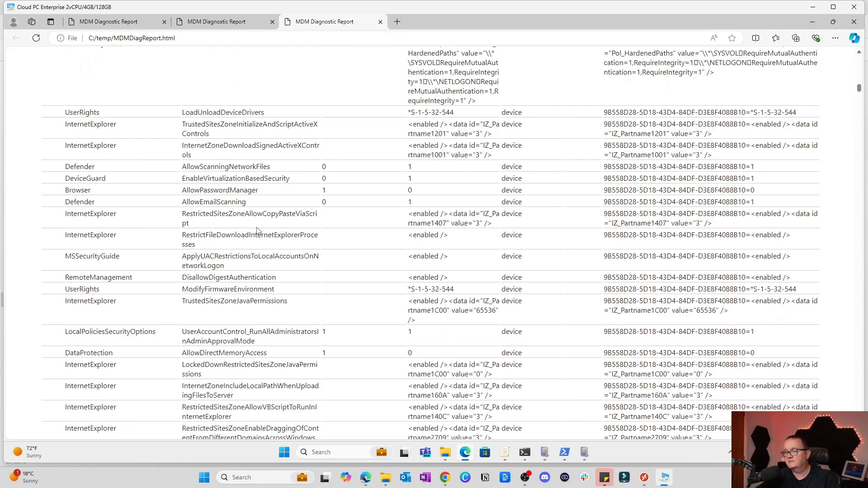
scroll(257, 230, down, 7)
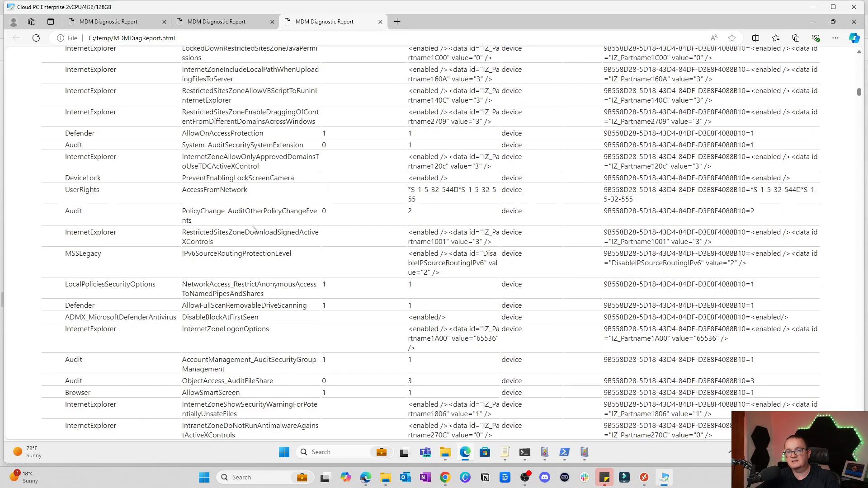
scroll(252, 229, down, 4)
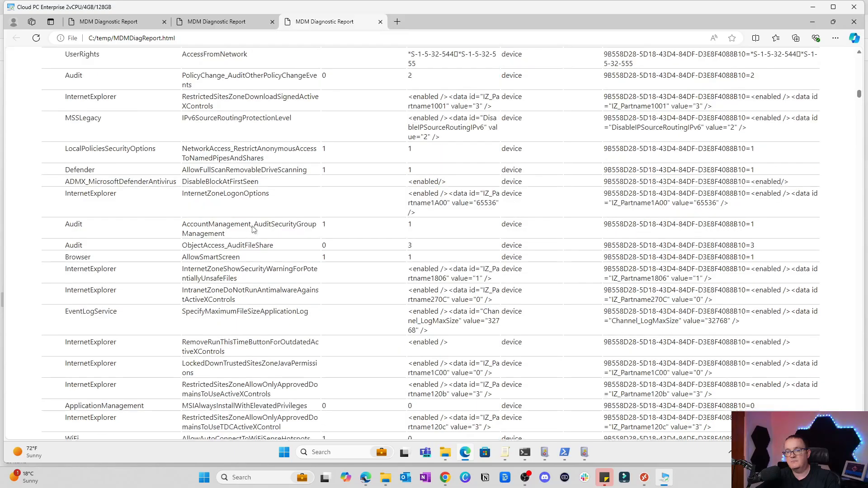
Switch to Event Viewer and inspect the policy details of several event 813 entries in the saved DeviceManagement-Enterprise-Diagnostics-Provider log.
click(584, 452)
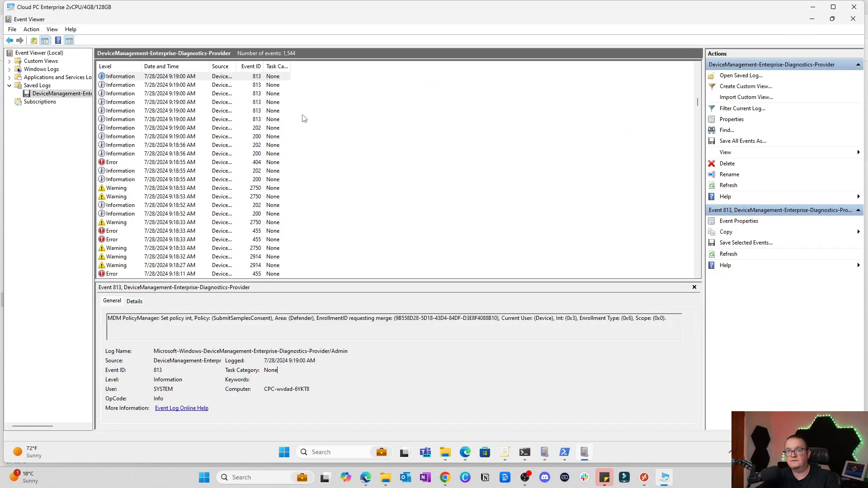
scroll(289, 166, down, 5)
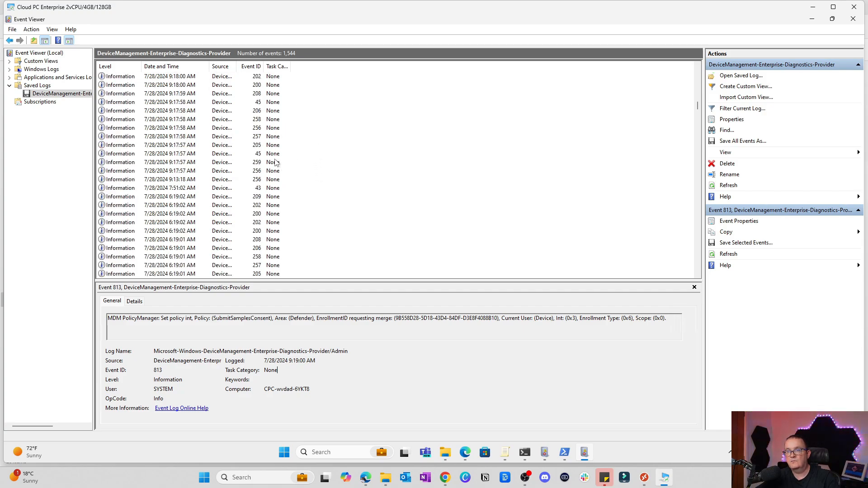
scroll(232, 149, down, 1)
scroll(232, 149, up, 8)
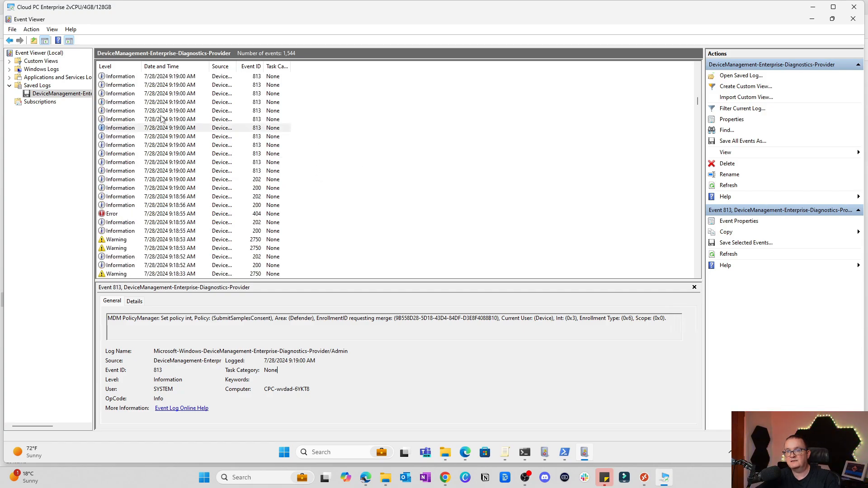
click(164, 119)
click(163, 112)
click(168, 128)
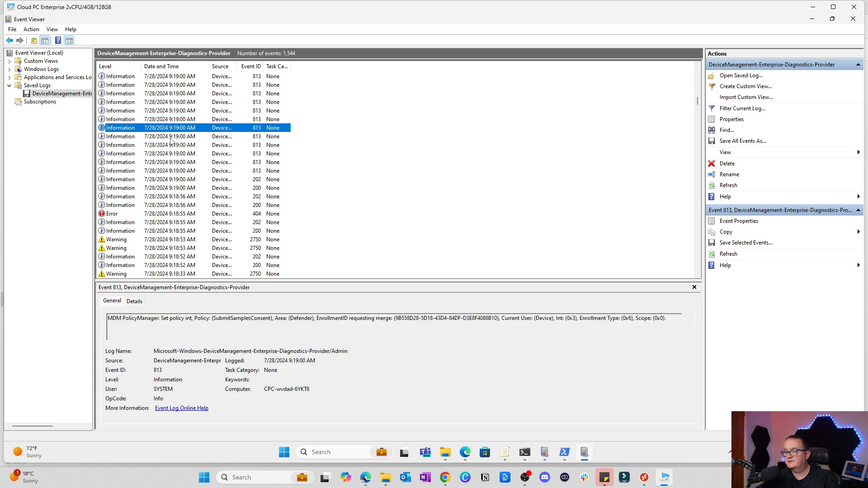
click(171, 136)
click(170, 153)
click(162, 164)
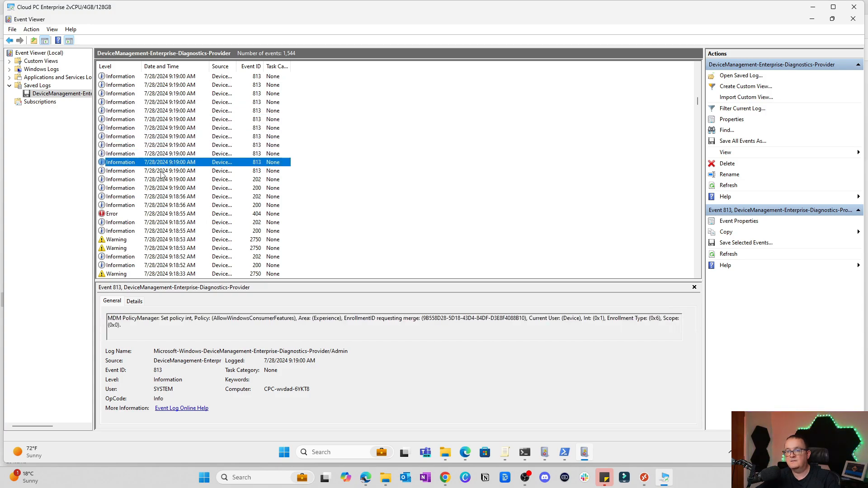
click(161, 172)
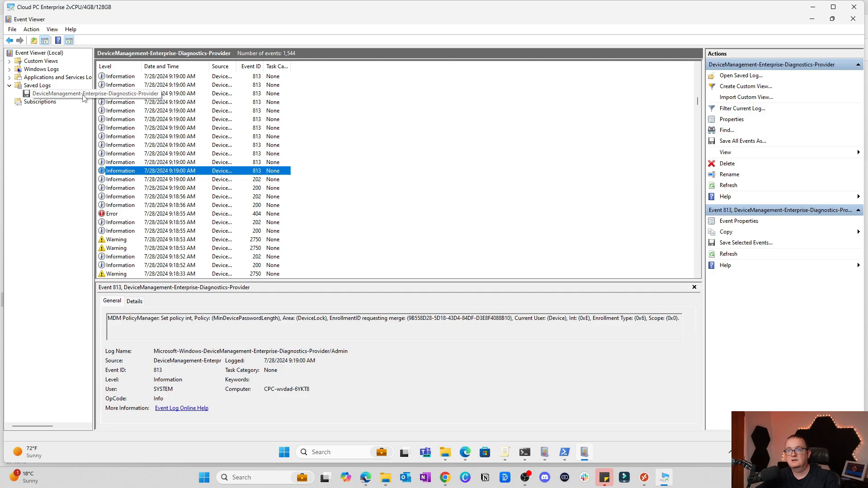
Inspect the messages of the event 202 and event 200 entries logged just below the 813 events.
click(163, 181)
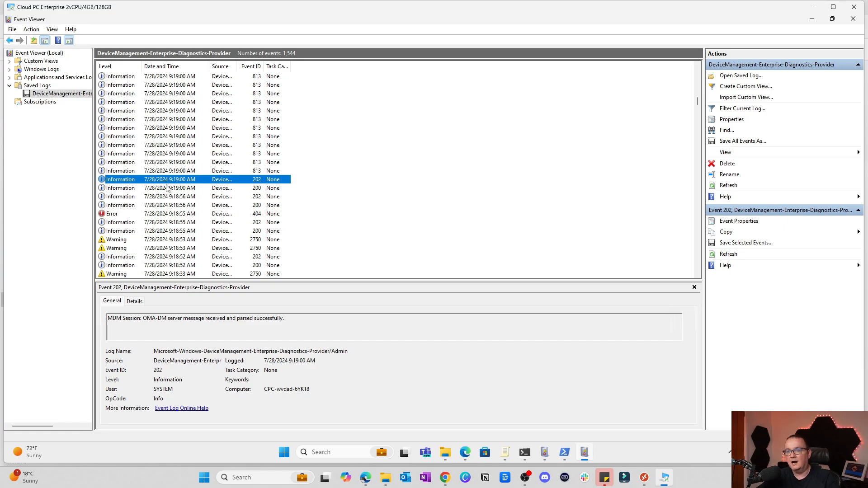
click(170, 198)
click(174, 191)
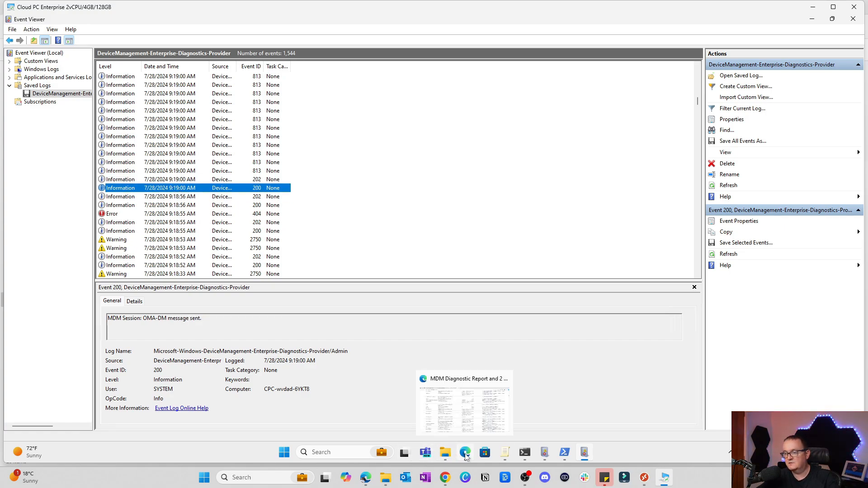
Return to the MDM Diagnostic Report in Edge and check the InternetExplorer policy rows and those that follow.
click(464, 403)
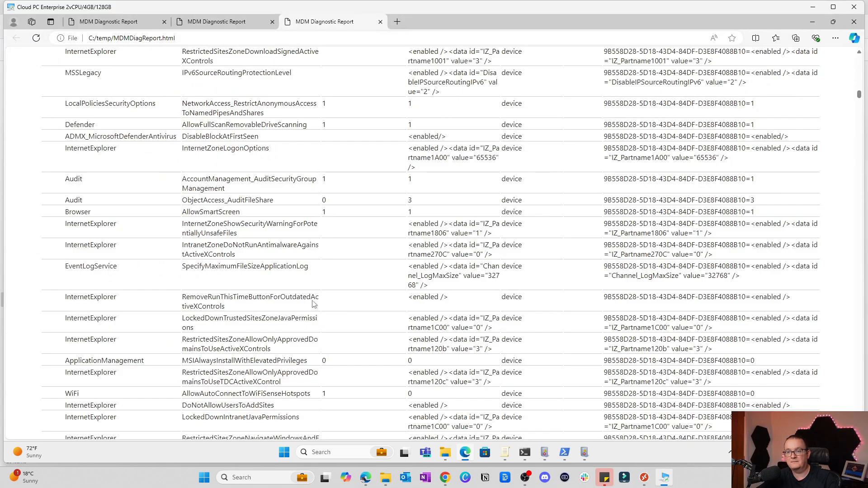
drag(182, 298, 593, 349)
click(725, 352)
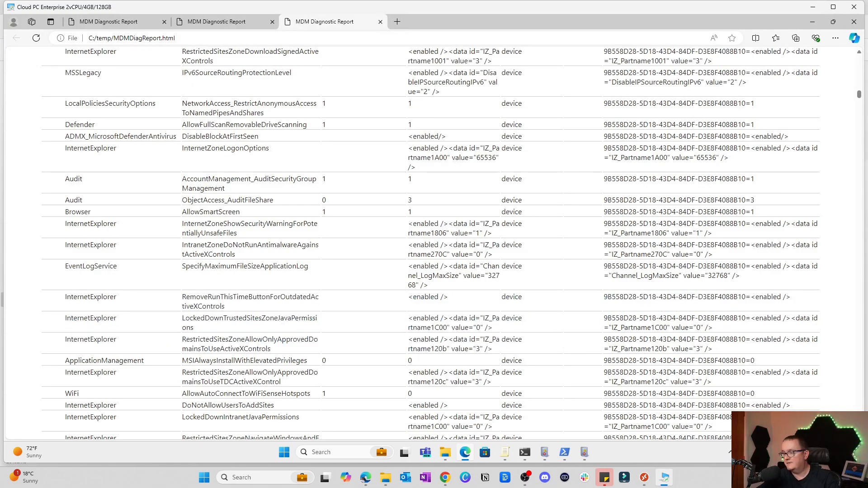
scroll(432, 244, down, 1)
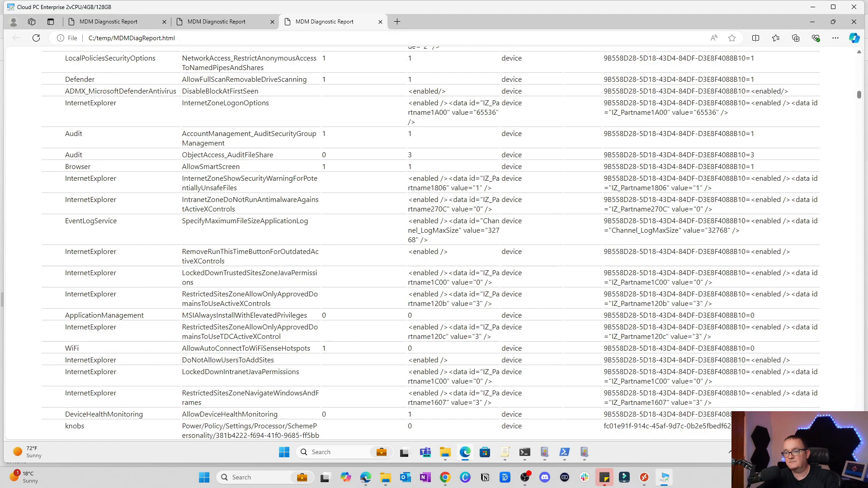